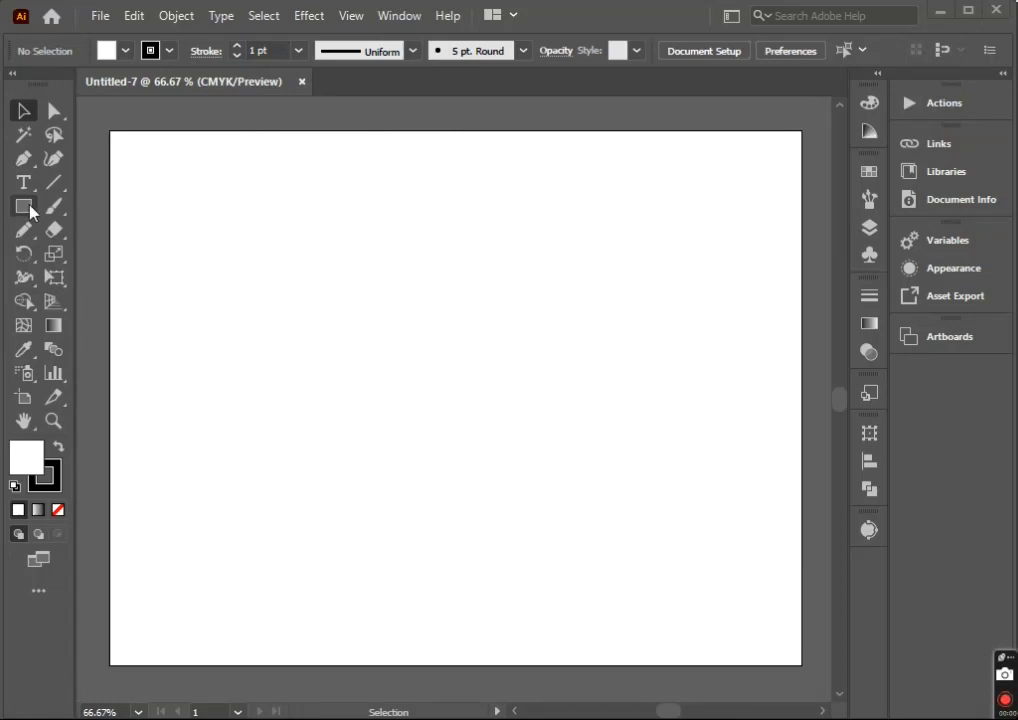
Draw a triangle at the artboard centre, rotate it to point right, and fill it light grey.
left_click_drag(31, 211, 84, 279)
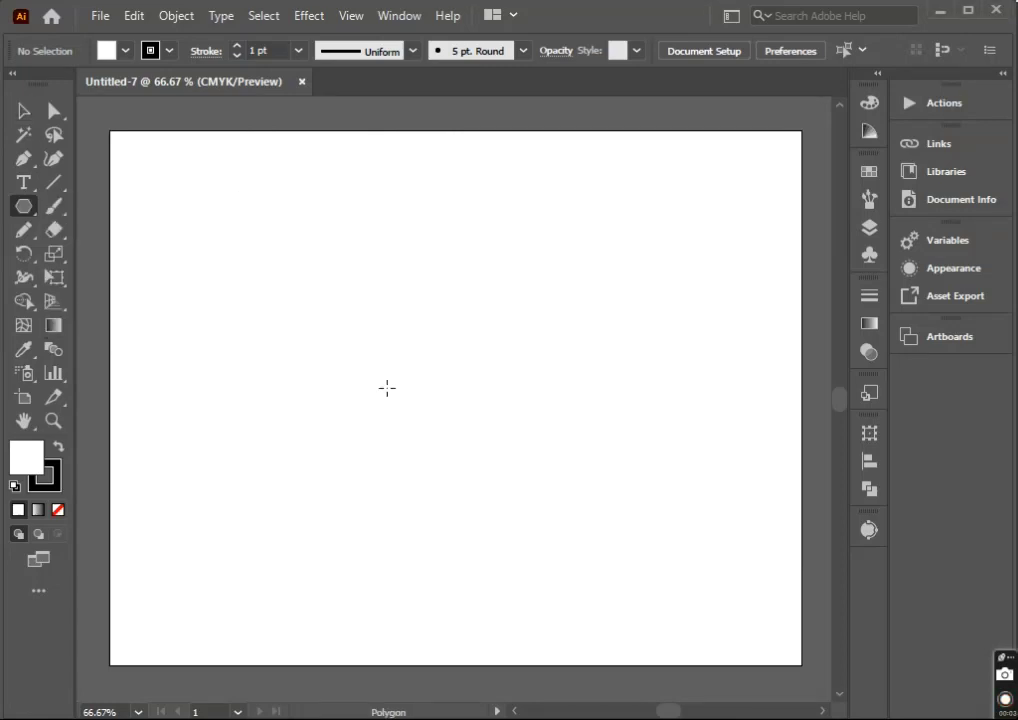
left_click_drag(387, 388, 445, 416)
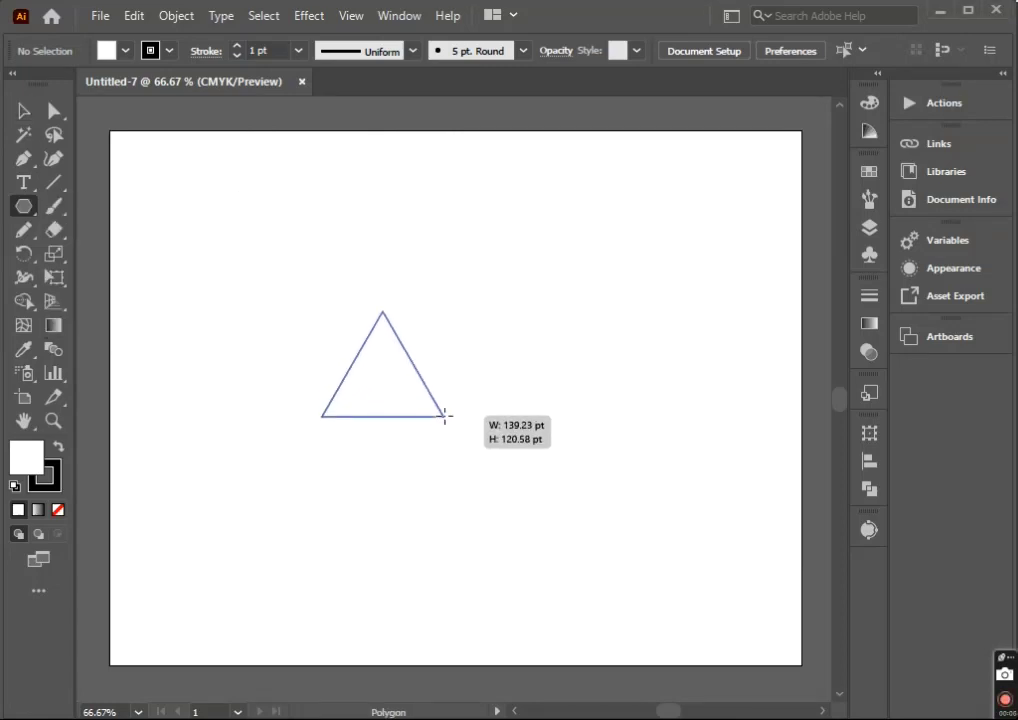
key("v")
left_click_drag(449, 421, 345, 456)
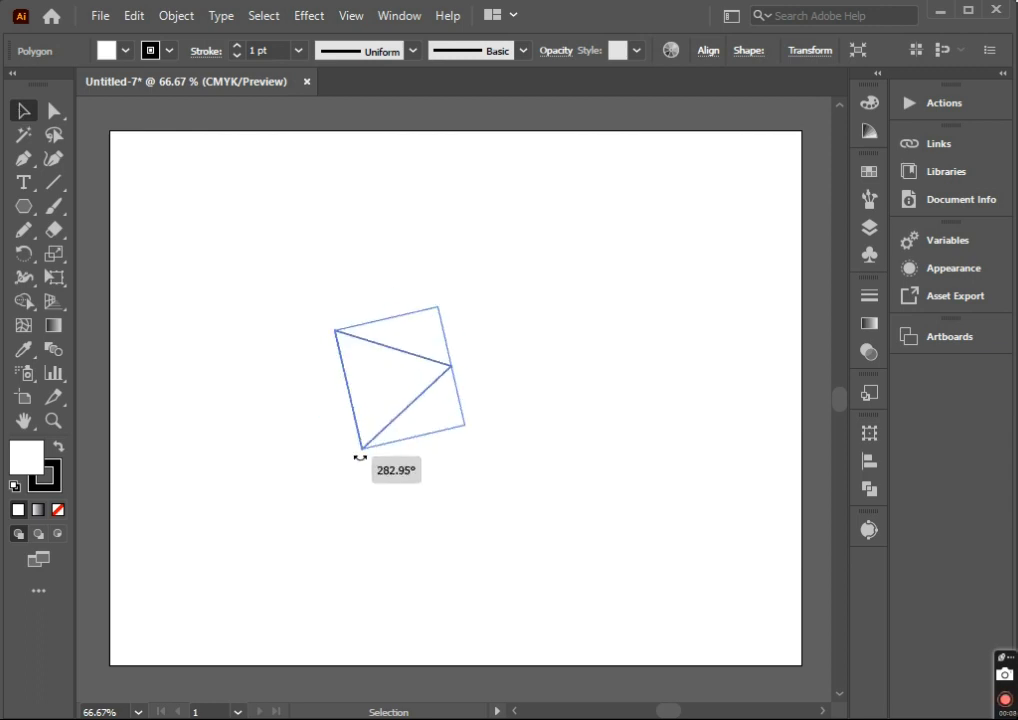
left_click(125, 50)
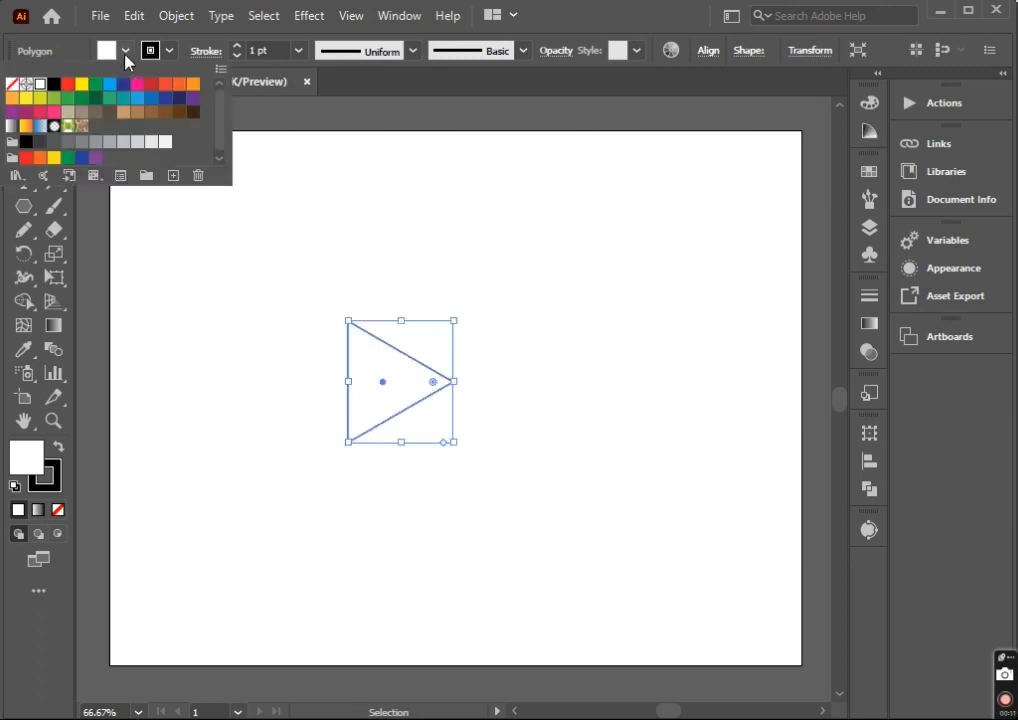
left_click(121, 143)
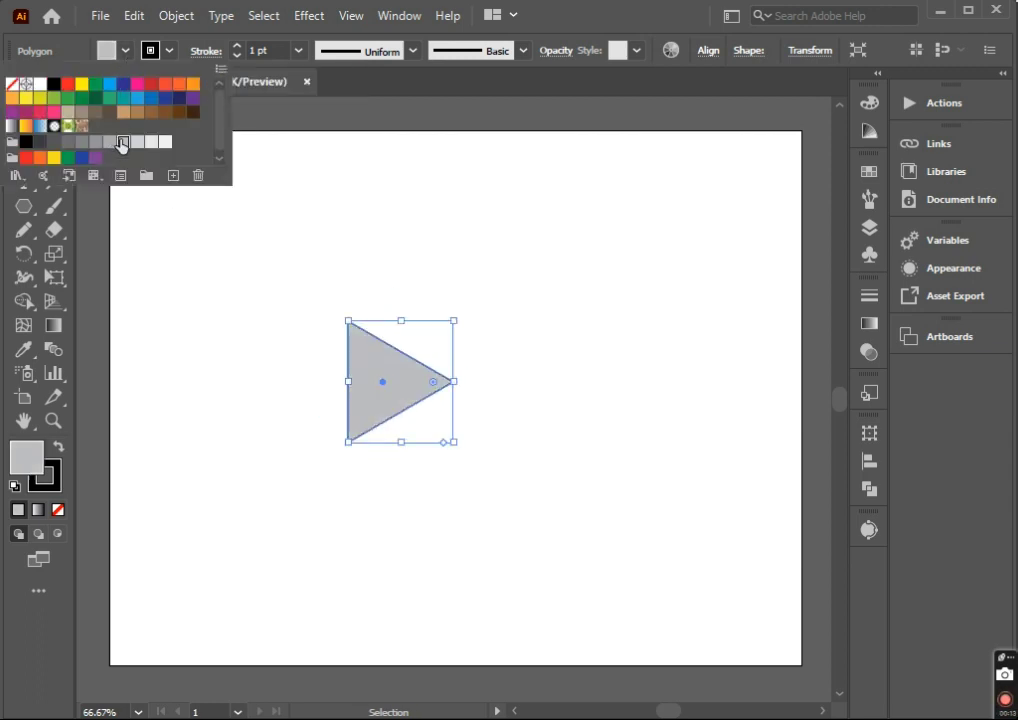
Make a vertically reflected copy of the triangle and shift it about 80 pt right.
right_click(370, 391)
mouse_move(430, 599)
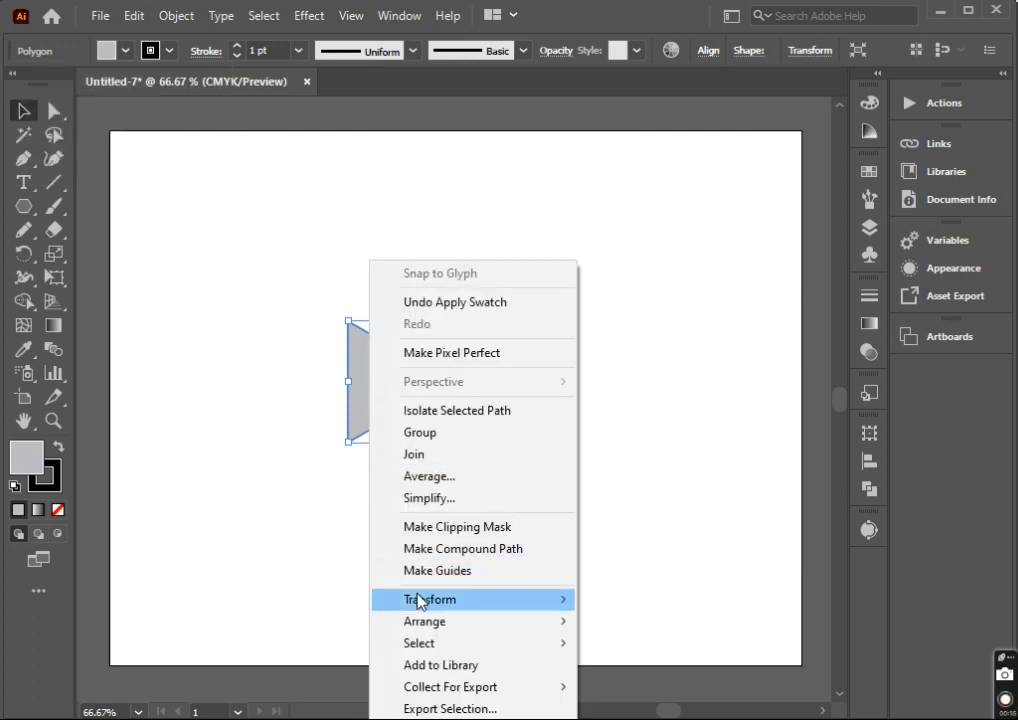
left_click(660, 500)
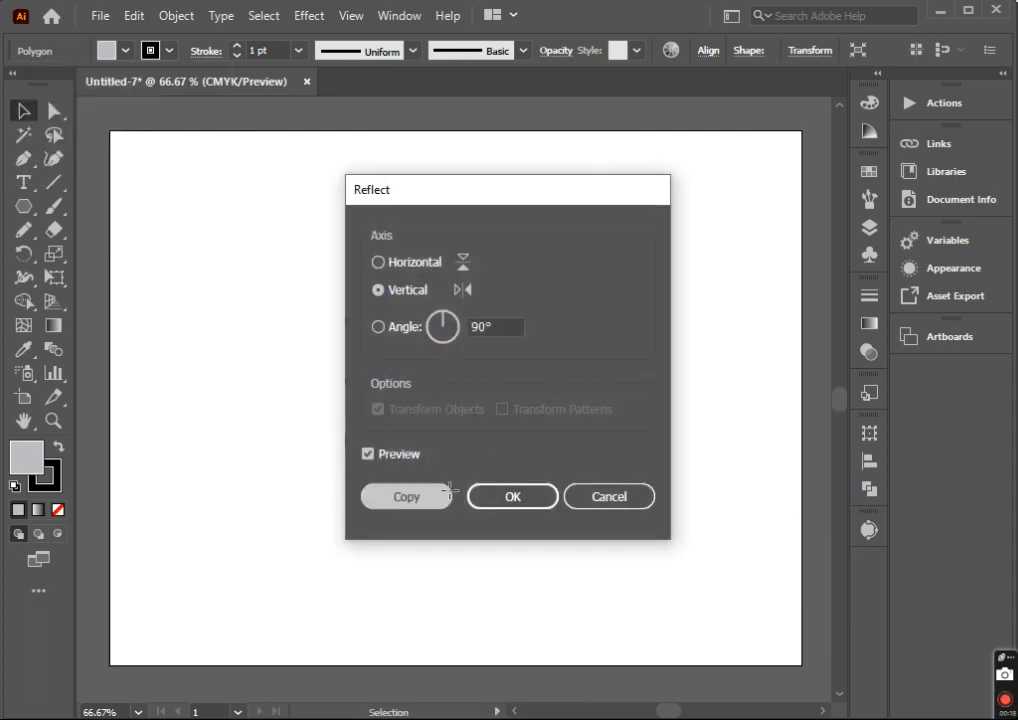
left_click(407, 495)
left_click(473, 509)
left_click_drag(451, 415, 500, 415)
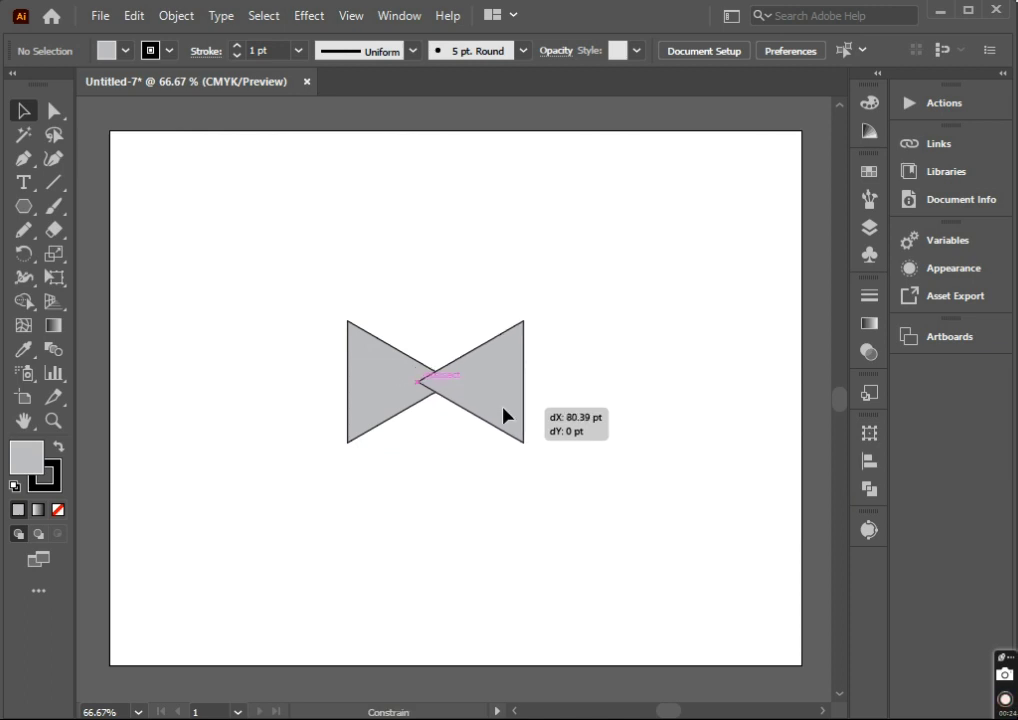
left_click_drag(500, 415, 507, 415)
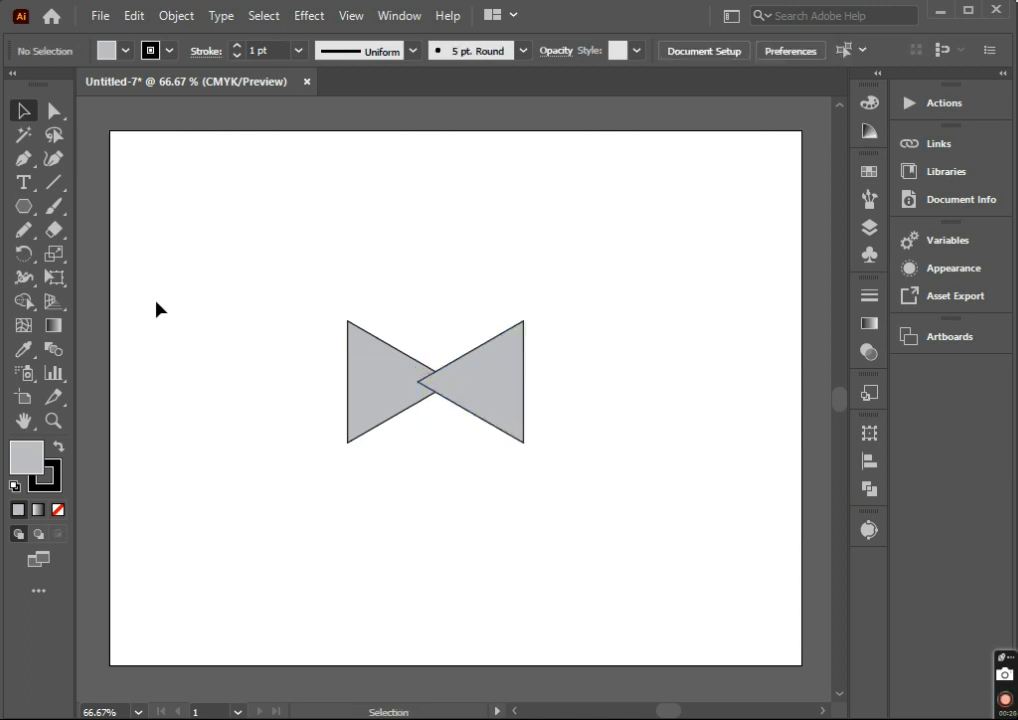
Draw a rectangle across the top half of the bowtie.
left_click(28, 213)
left_click(110, 204)
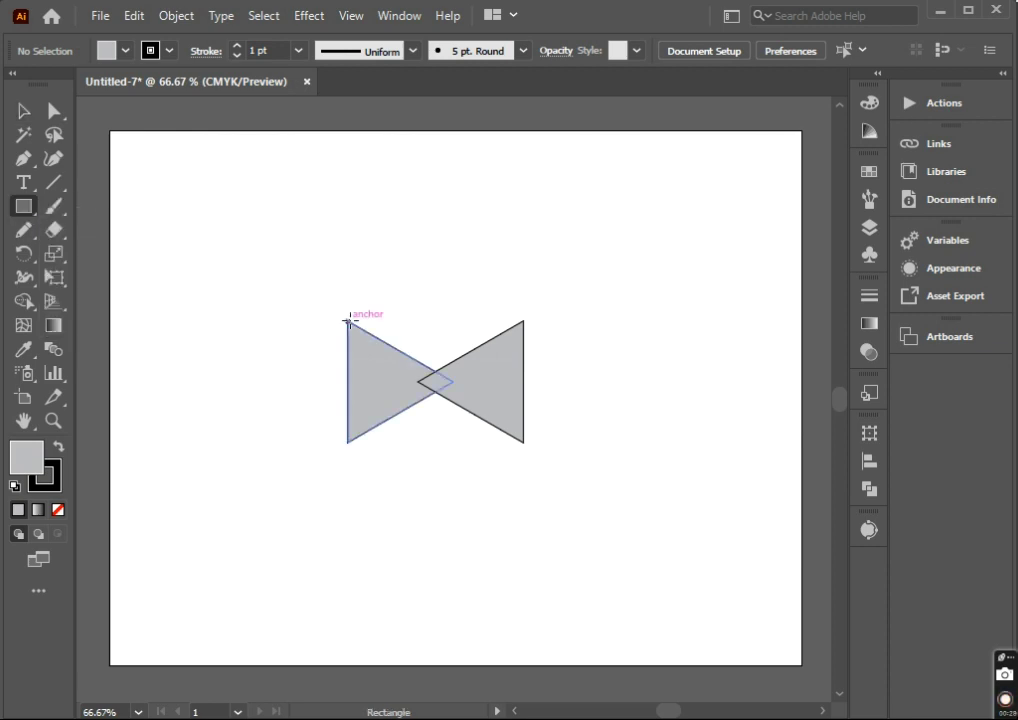
left_click_drag(347, 320, 523, 397)
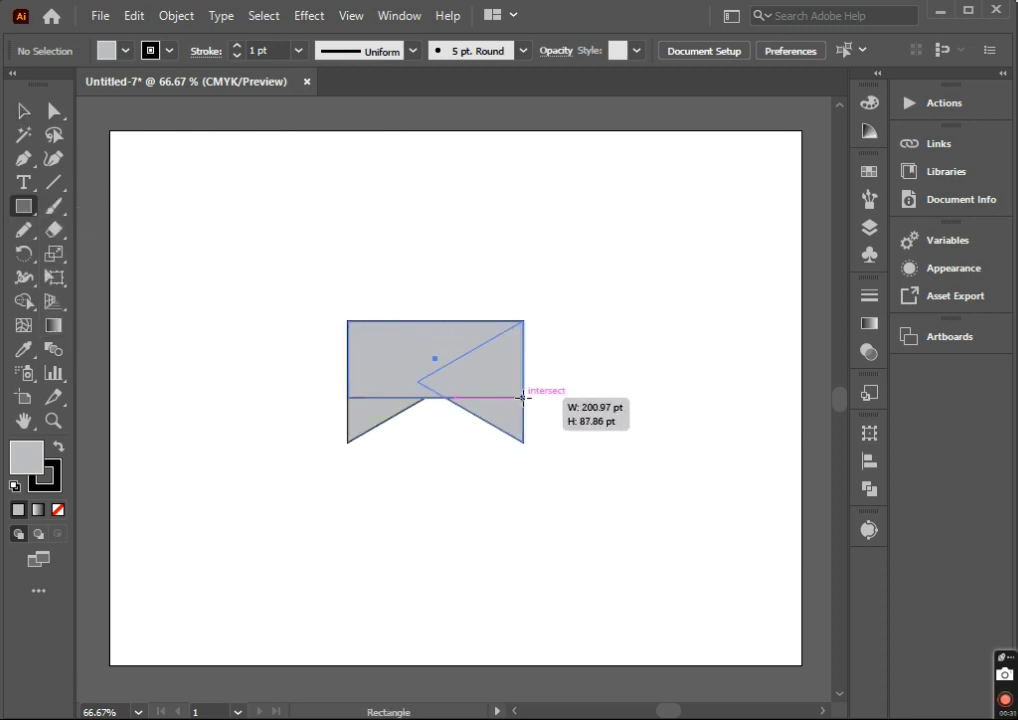
key("v")
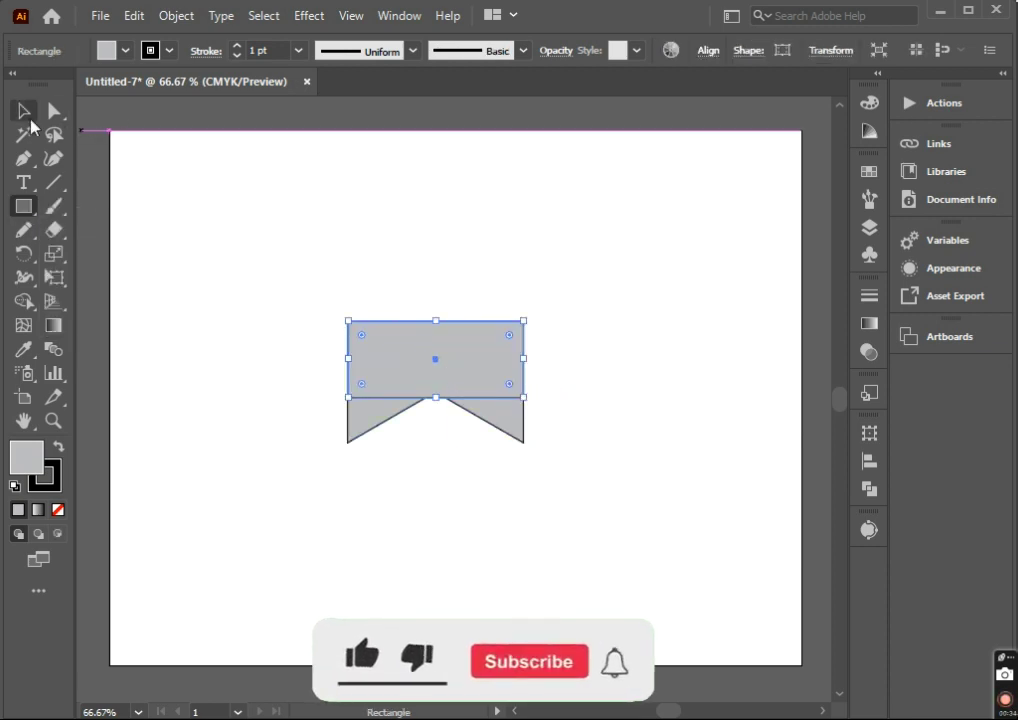
Send the rectangle backward twice so it sits behind both triangles.
right_click(428, 350)
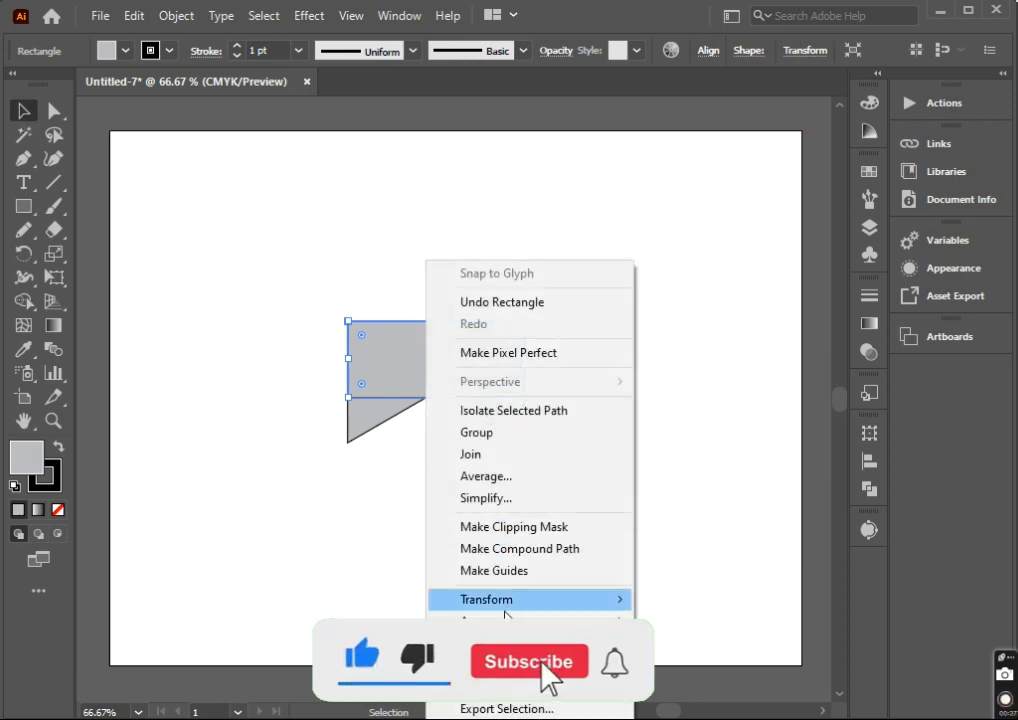
mouse_move(490, 620)
left_click(675, 670)
left_click(612, 484)
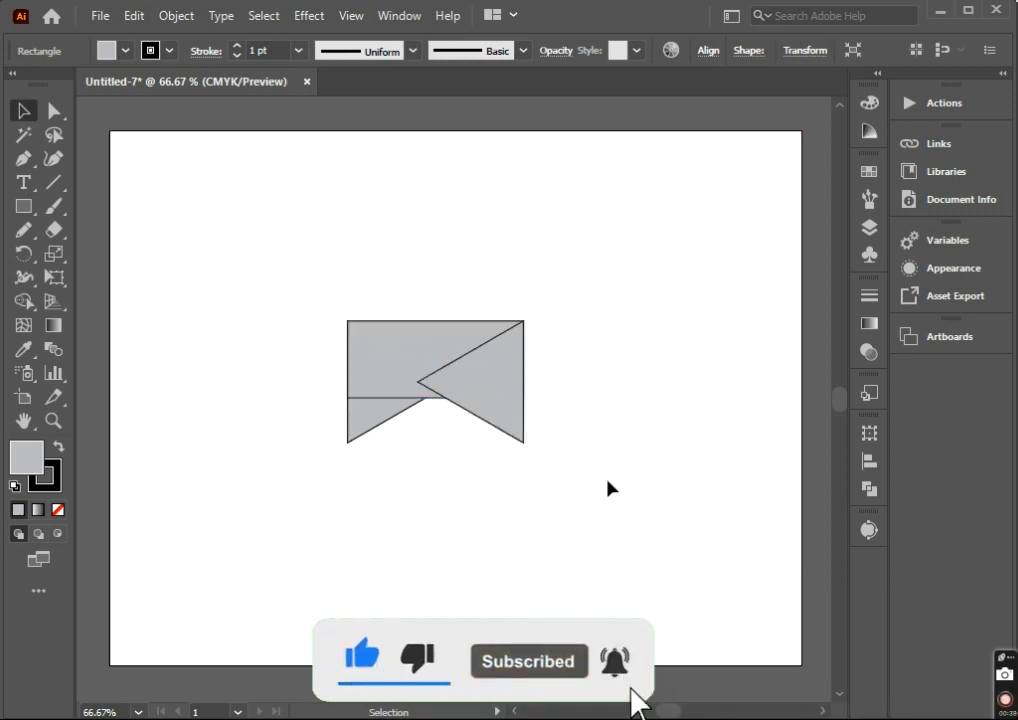
left_click(402, 341)
right_click(400, 338)
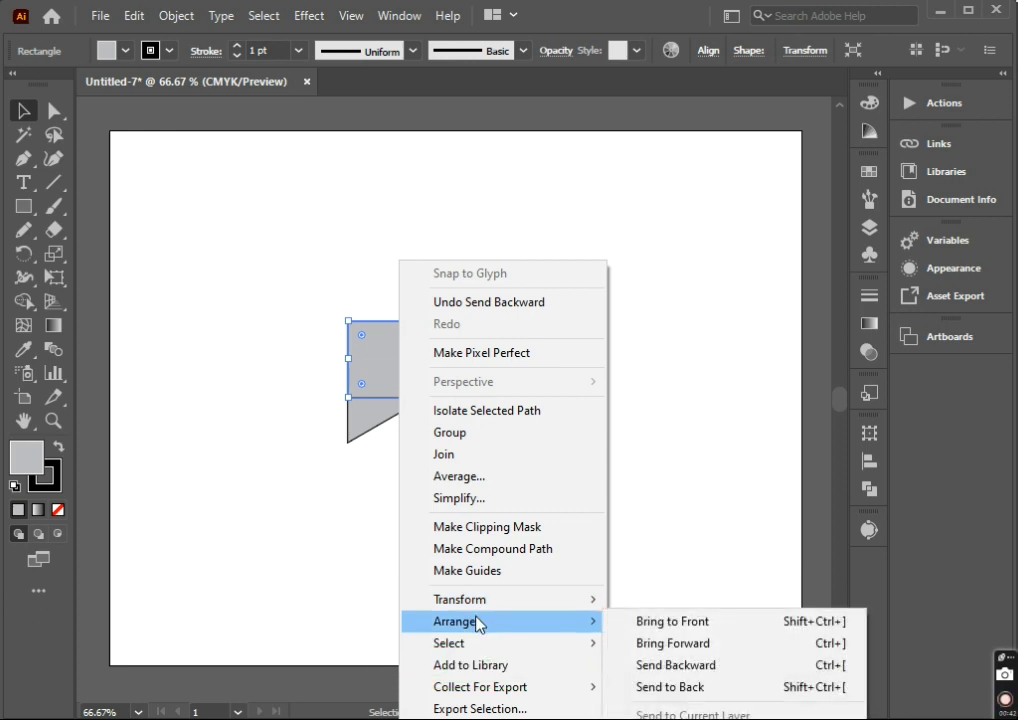
left_click(648, 667)
left_click(615, 517)
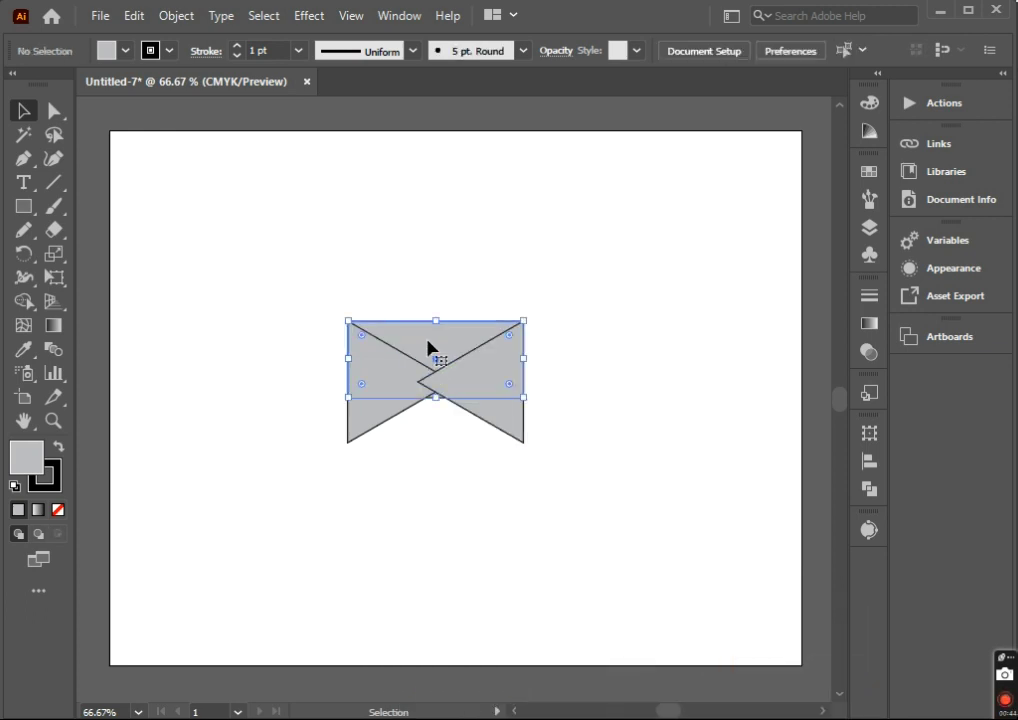
scroll(440, 403, "up", 1)
Fill the back rectangle with a darker grey swatch.
left_click(436, 427)
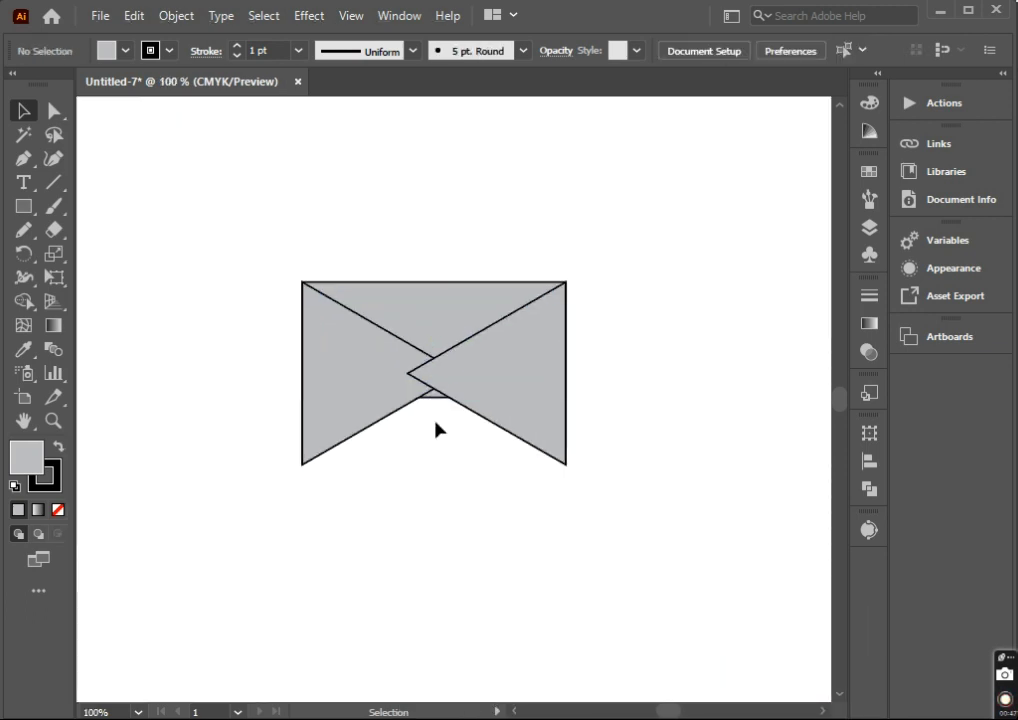
left_click(418, 309)
left_click(125, 50)
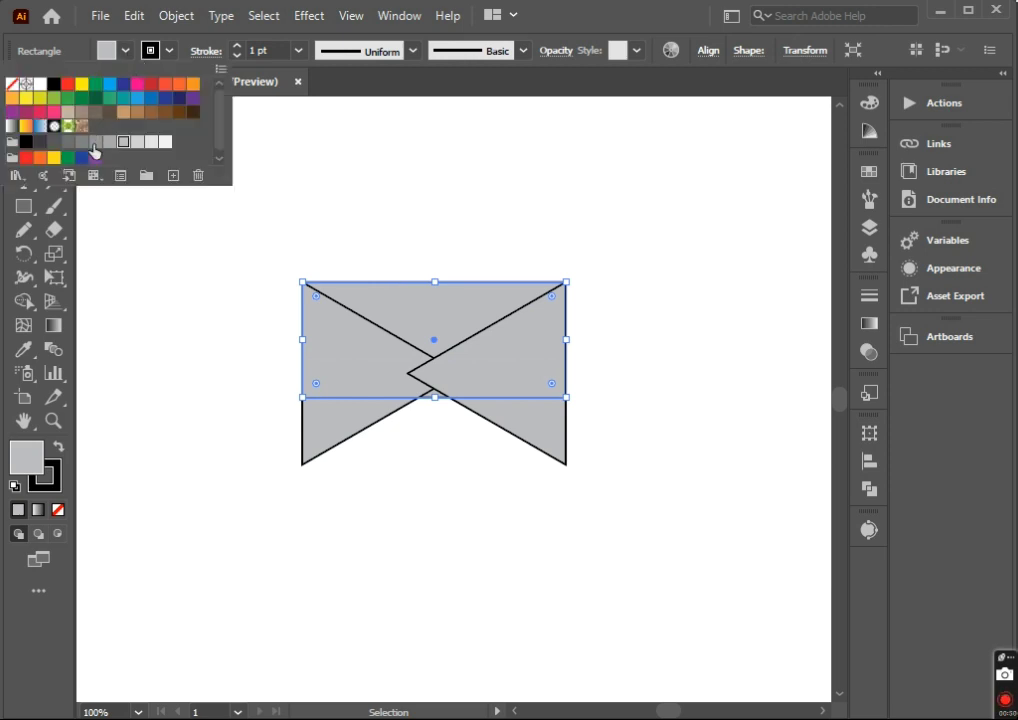
left_click(94, 143)
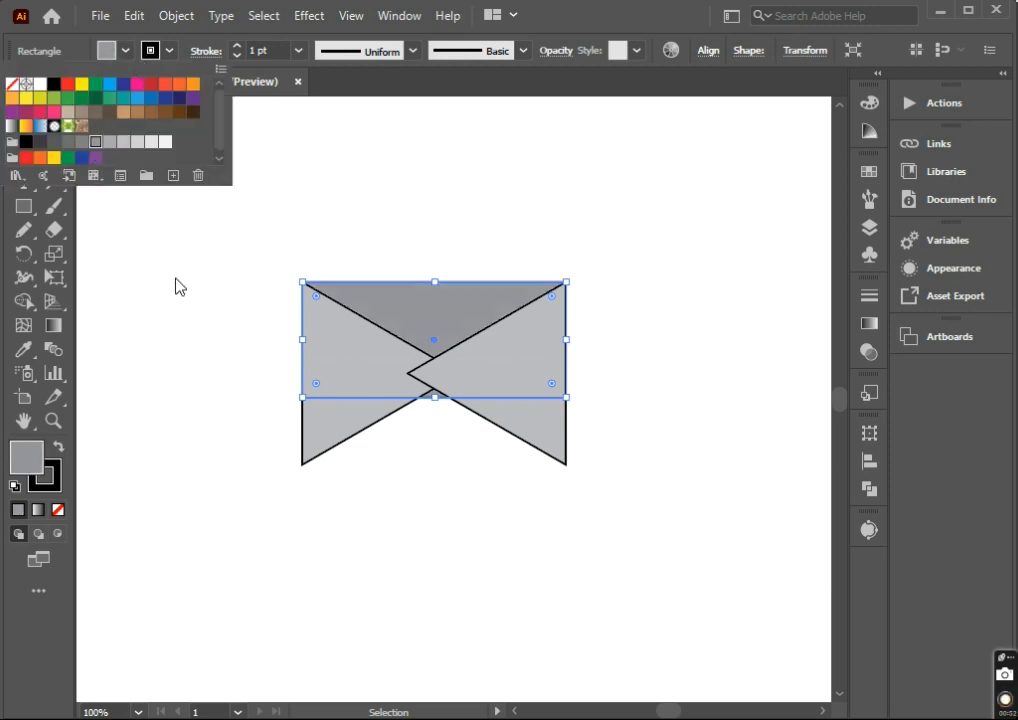
left_click(216, 316)
left_click(216, 316)
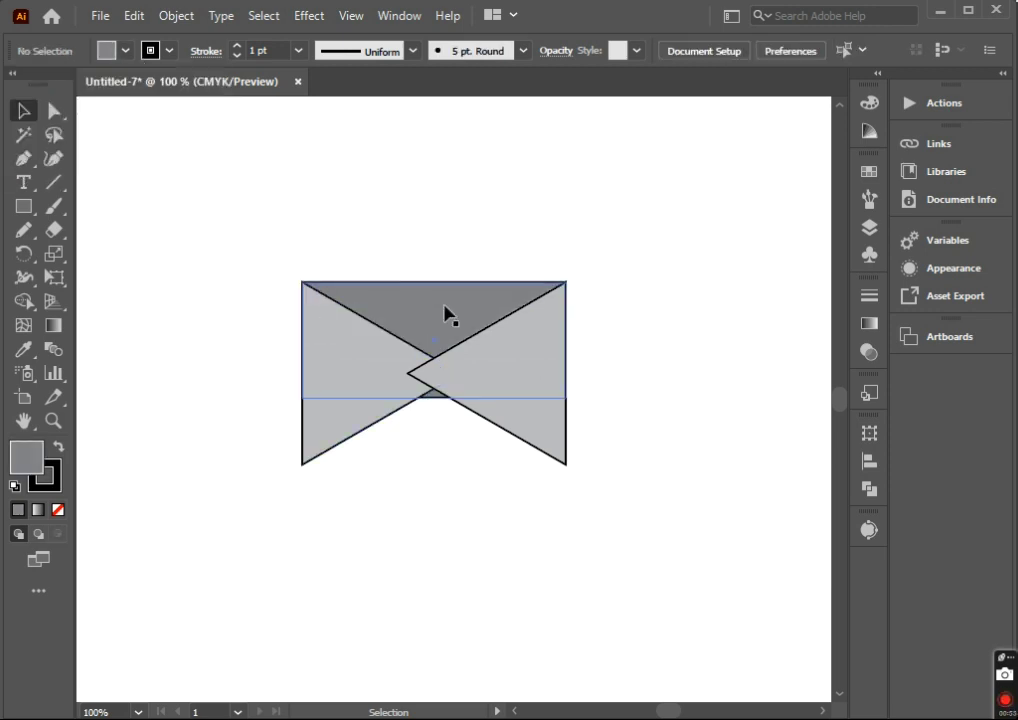
Set the stroke weight of all envelope shapes to 3 pt.
left_click_drag(257, 223, 668, 514)
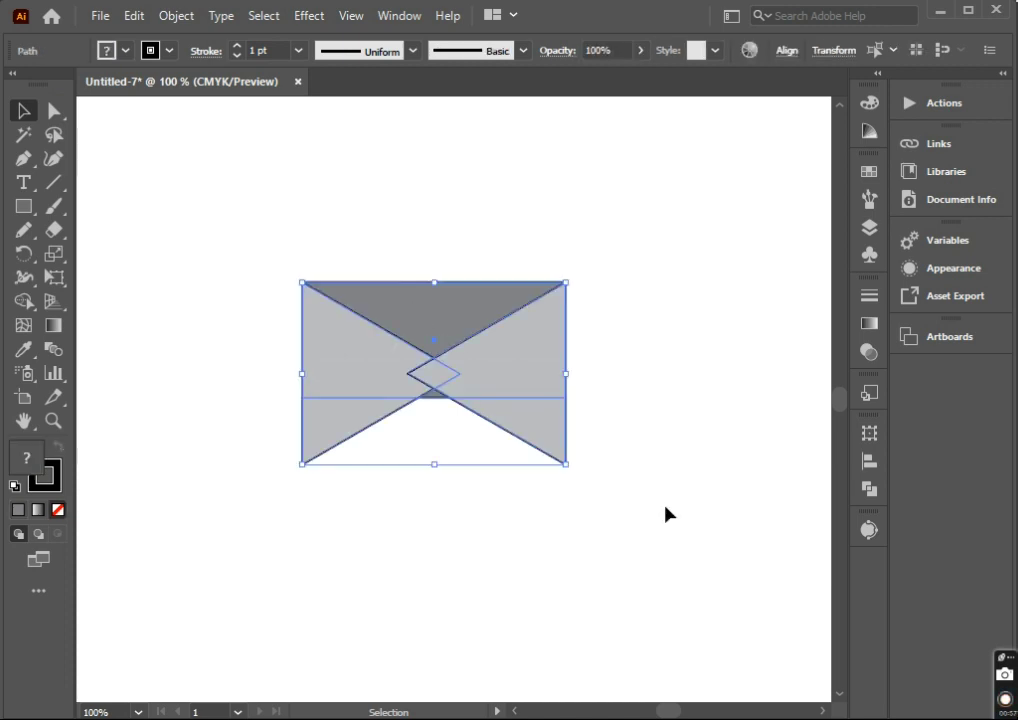
left_click(298, 50)
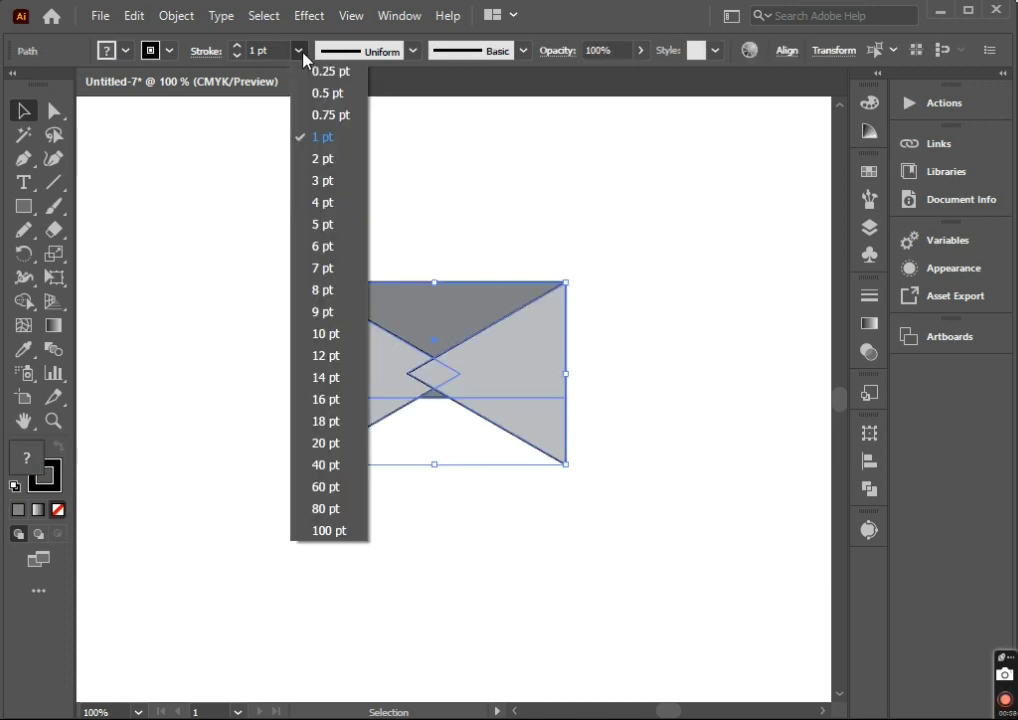
left_click(312, 183)
left_click(205, 52)
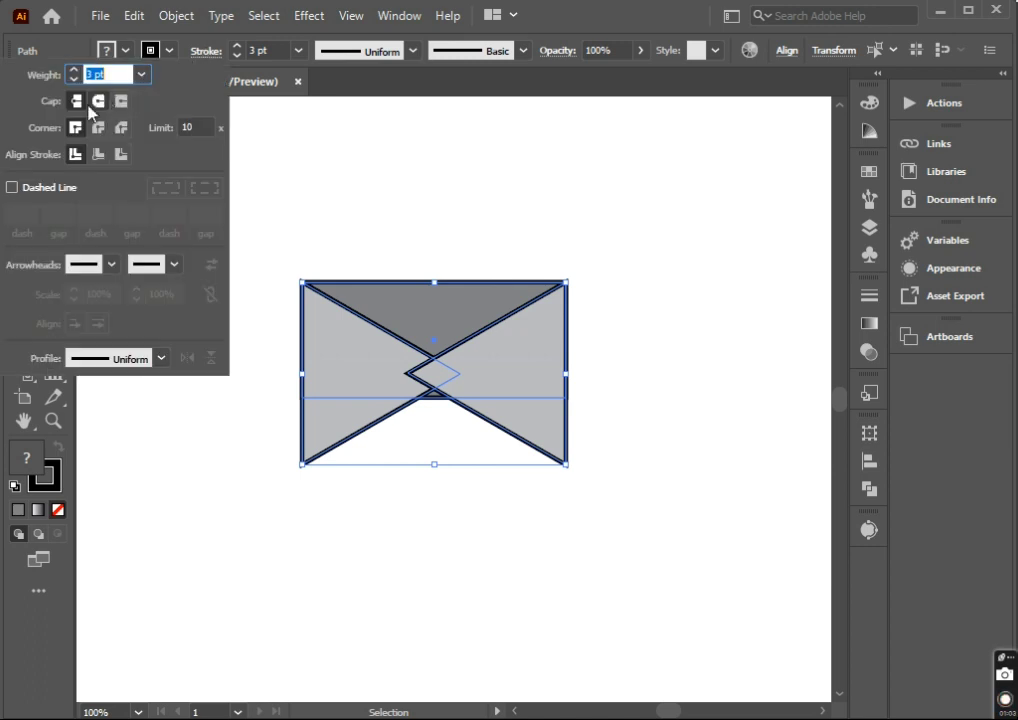
left_click(380, 177)
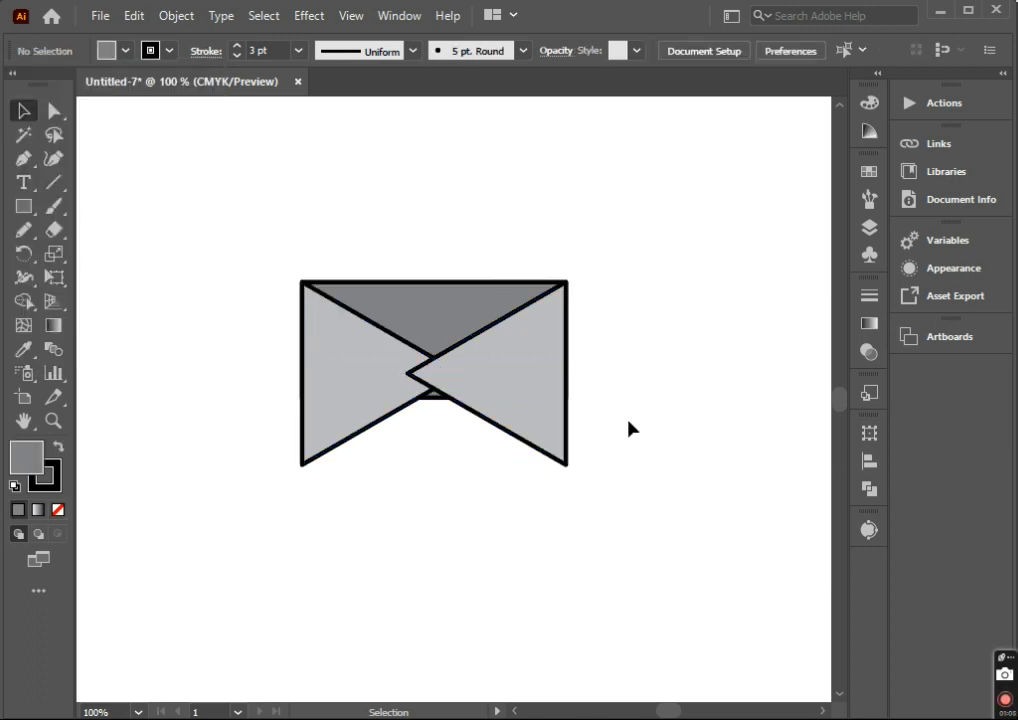
scroll(630, 428, "down", 1)
left_click_drag(611, 436, 525, 362)
Draw a front triangle from the envelope's bottom corners to a peak near the top centre.
left_click(24, 160)
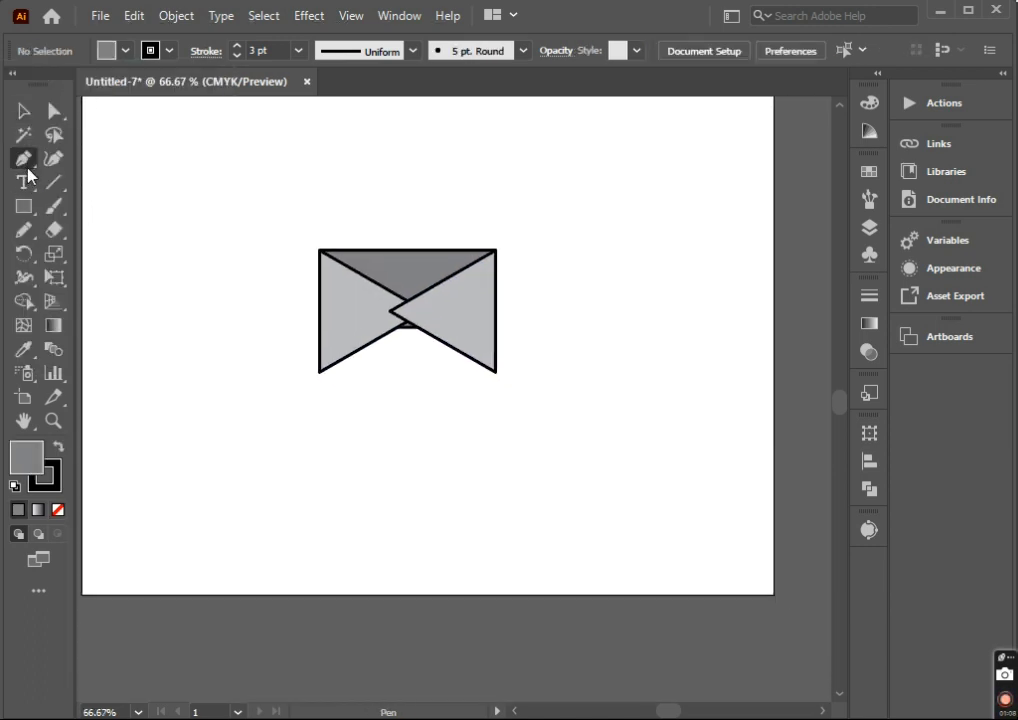
left_click(320, 372)
left_click(495, 371)
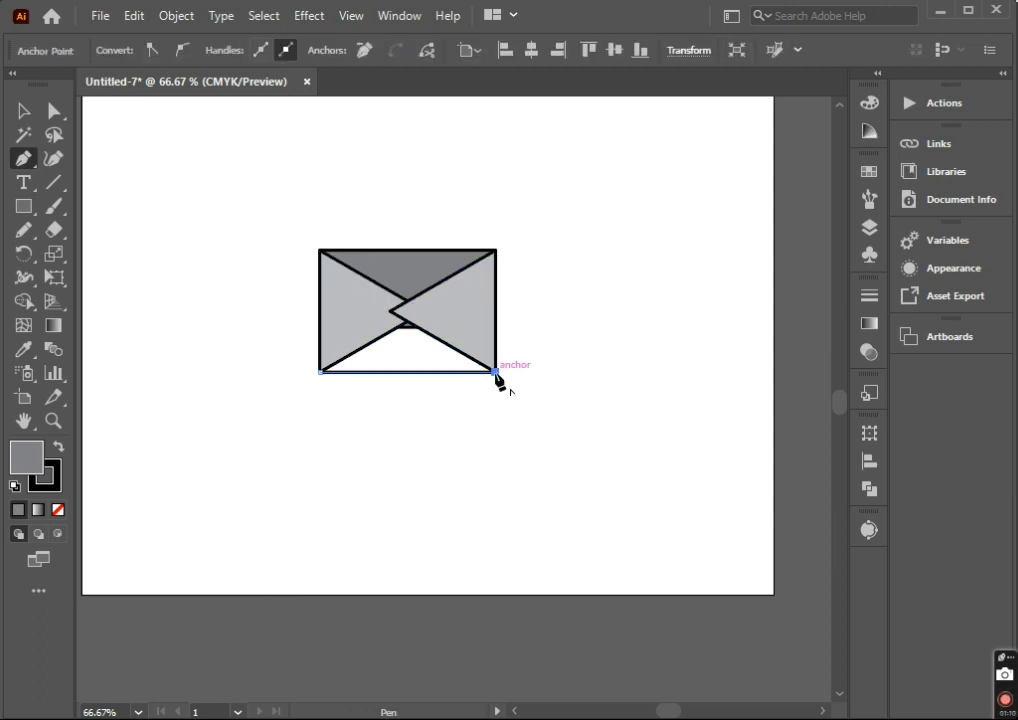
left_click(408, 266)
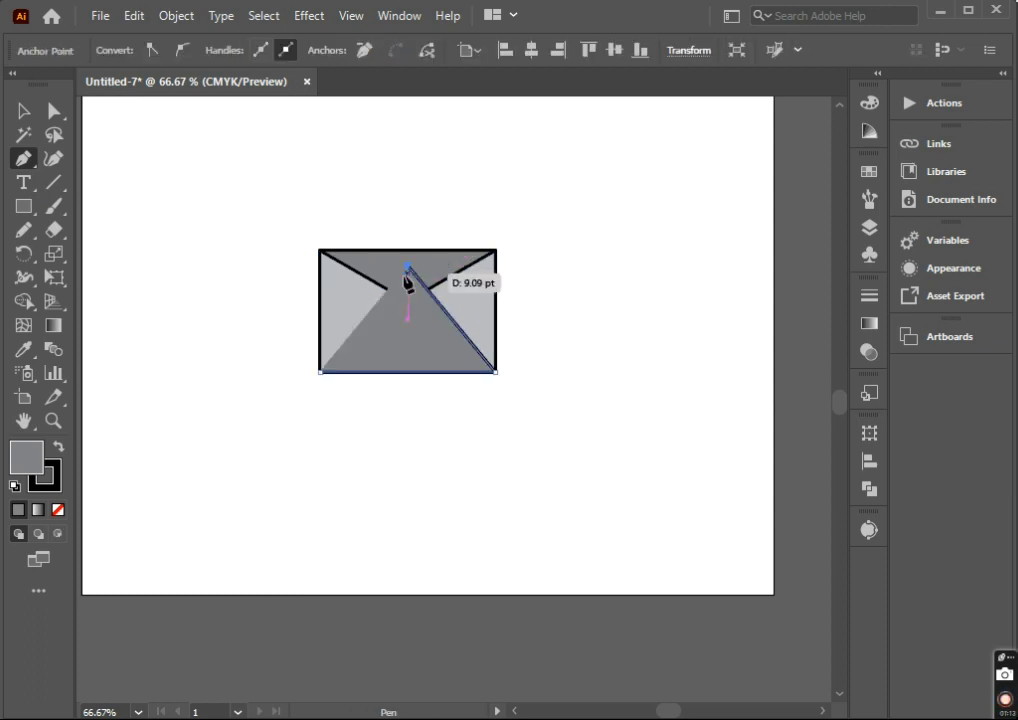
left_click(321, 371)
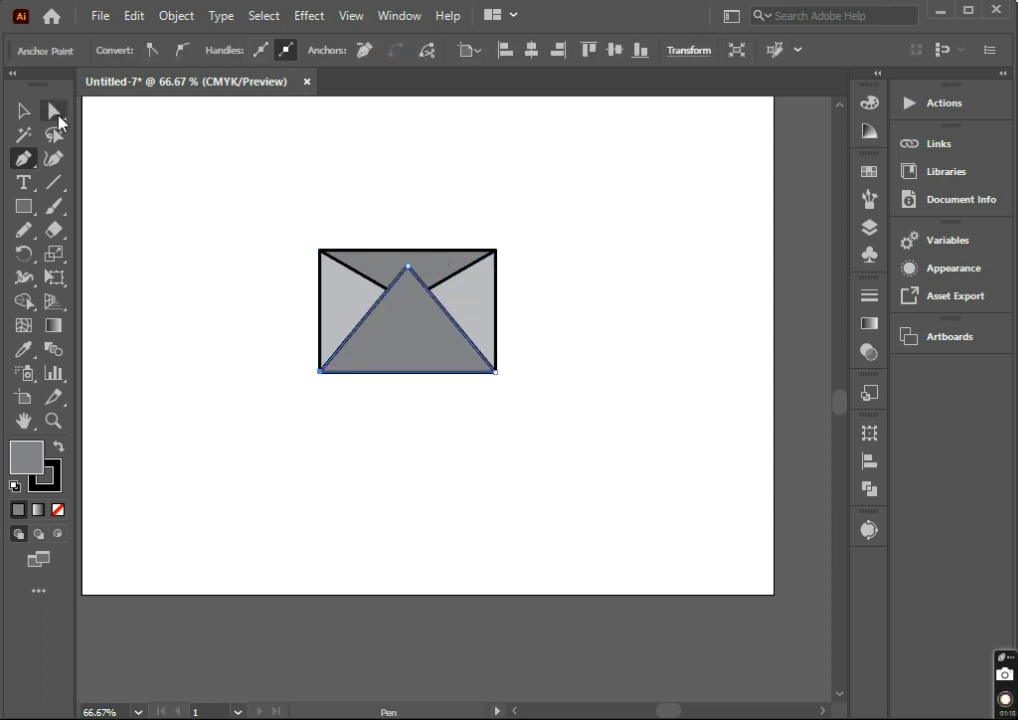
left_click(56, 113)
left_click(191, 250)
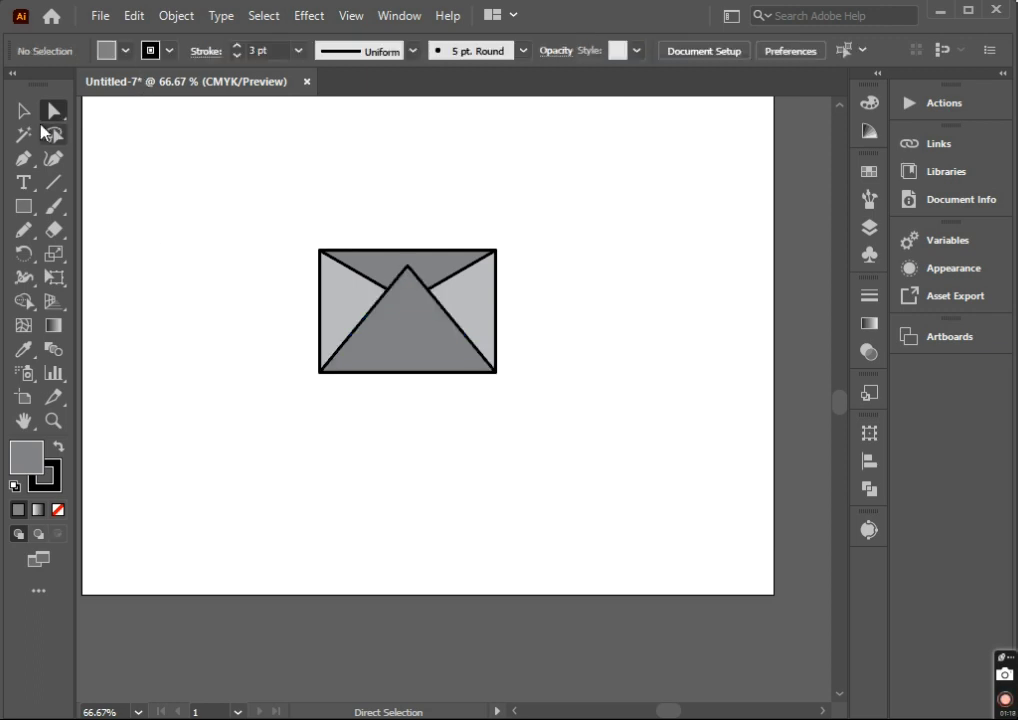
left_click(23, 111)
Fill the front flap triangle with a lighter grey.
left_click(420, 336)
left_click(125, 50)
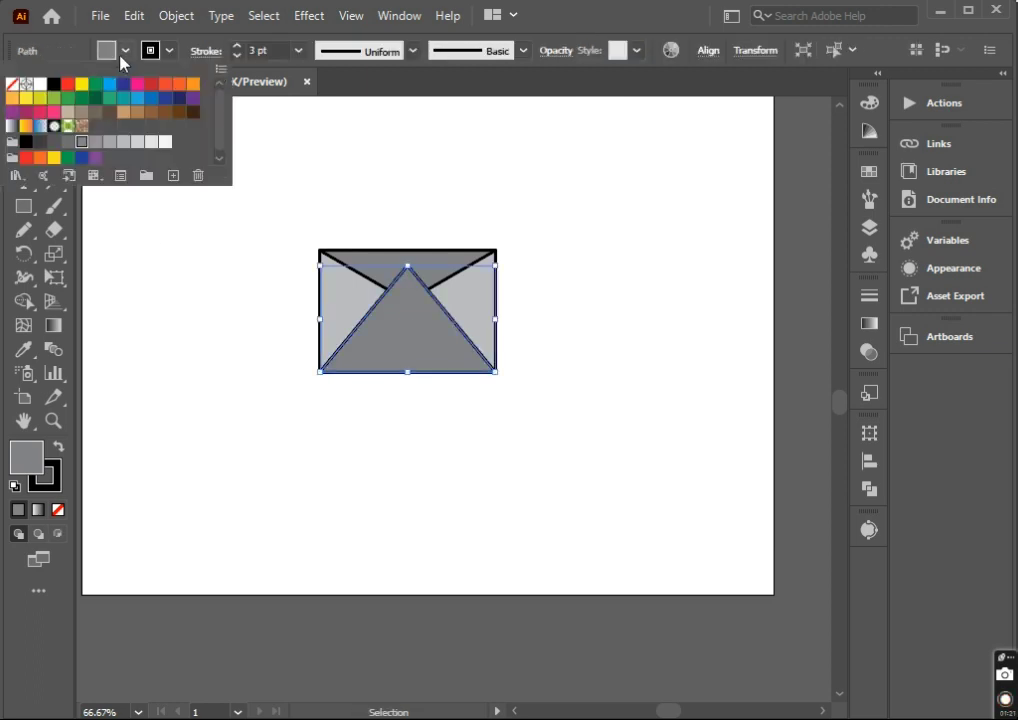
left_click(123, 142)
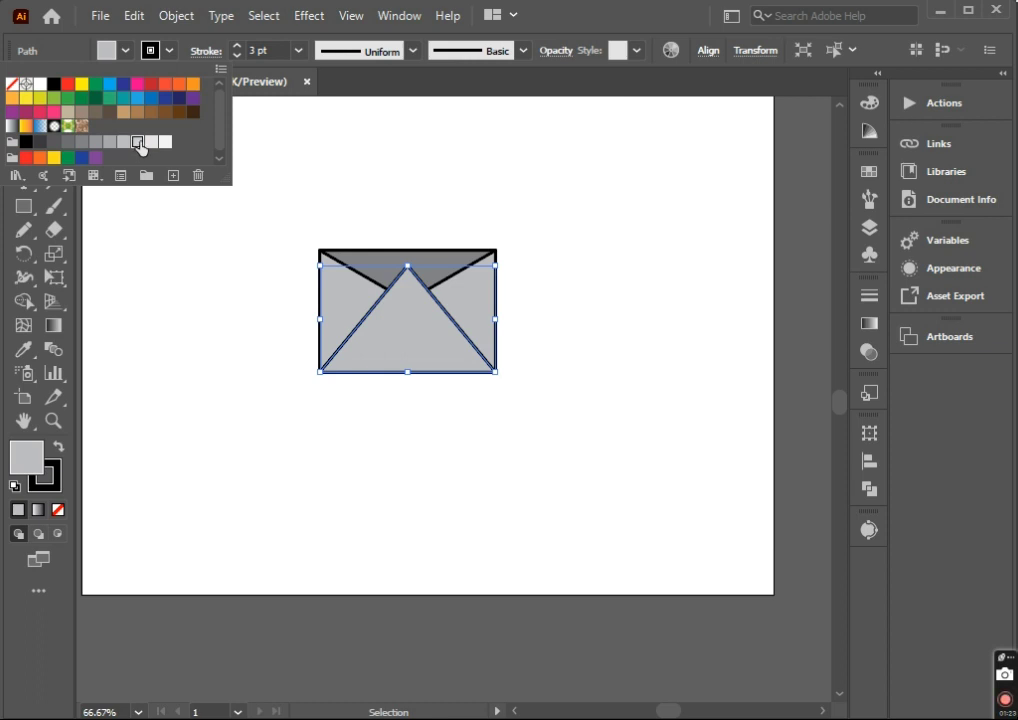
left_click(152, 142)
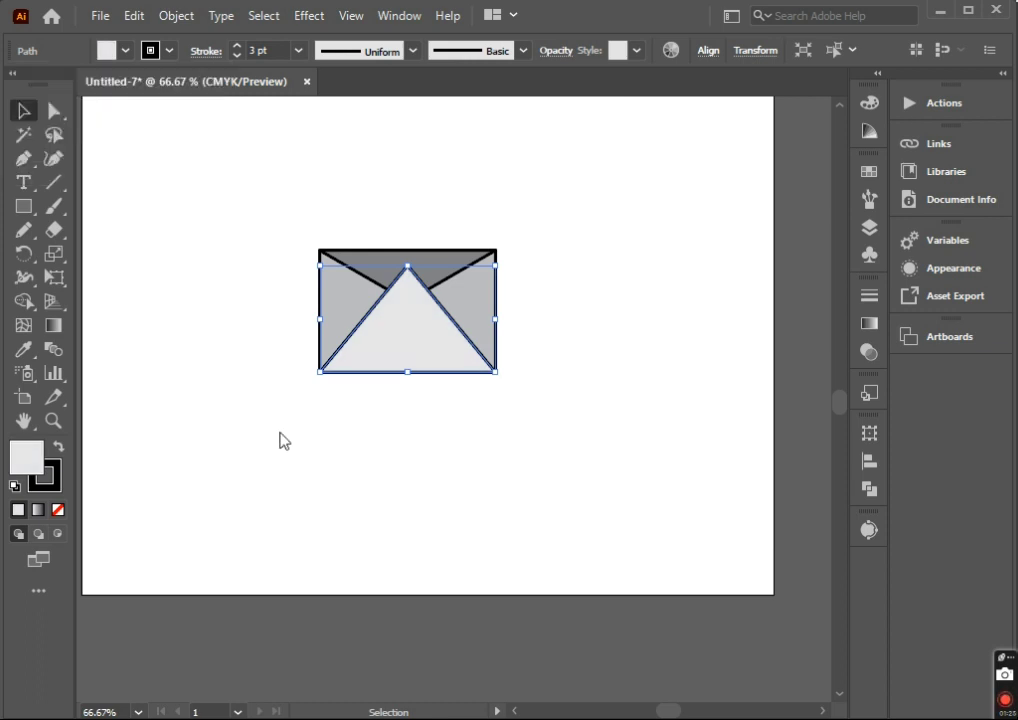
left_click(347, 463)
Round the front flap's top point using the live-corner widget.
key("a")
left_click_drag(408, 267, 407, 298)
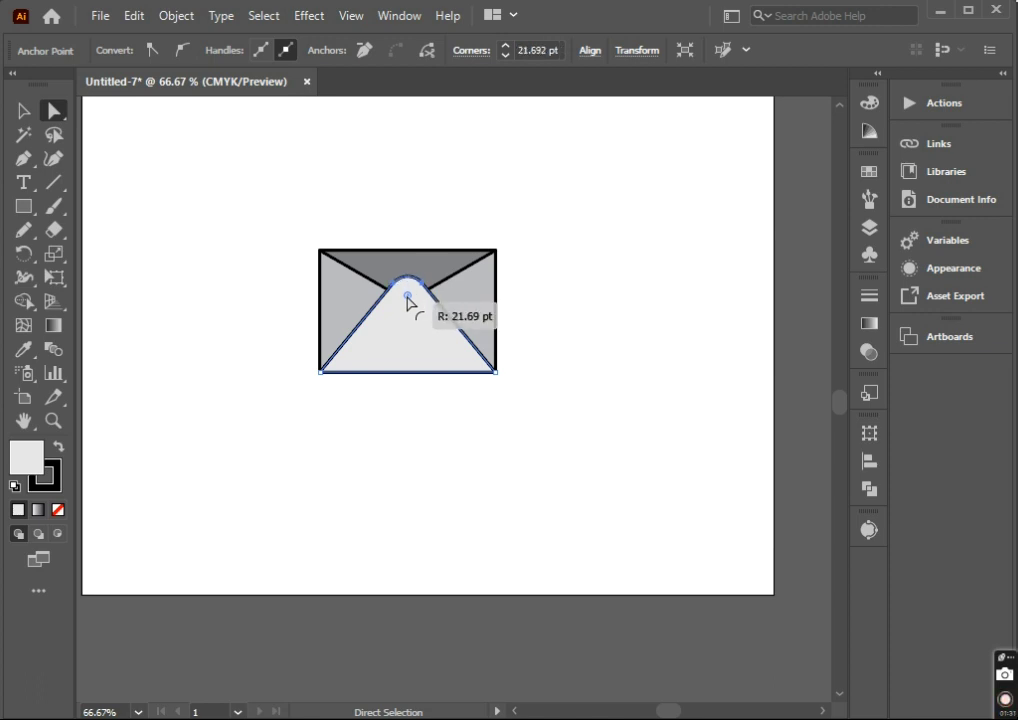
left_click(423, 429)
left_click_drag(423, 423, 430, 432)
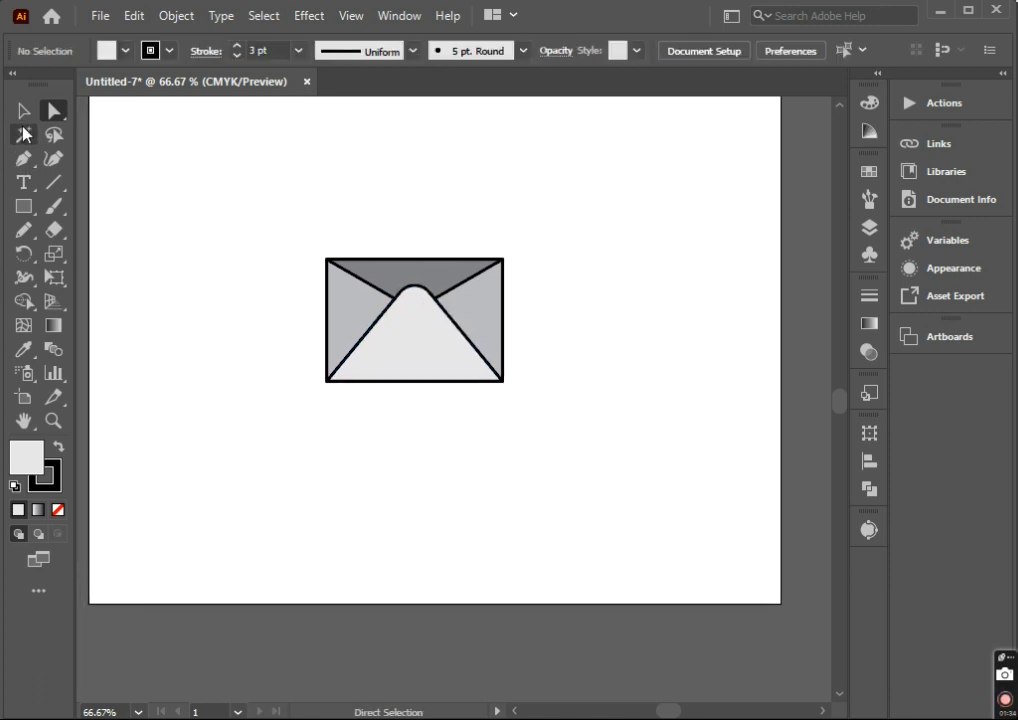
left_click(23, 160)
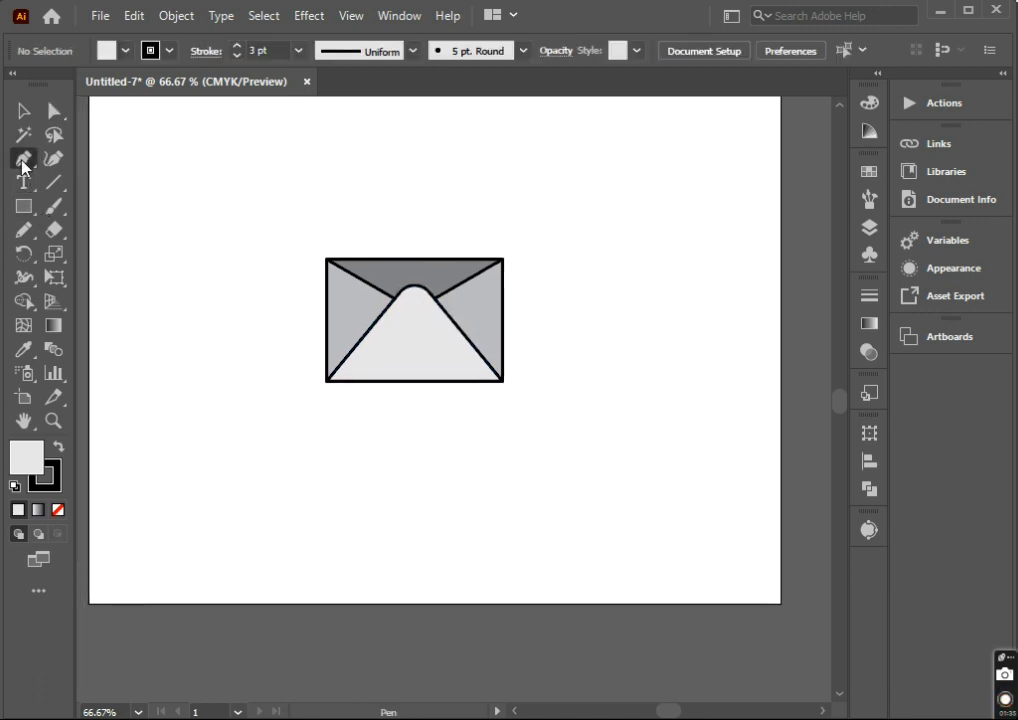
Draw a triangular flap from the envelope's top corners up to a peak above it.
left_click(327, 260)
left_click(502, 260)
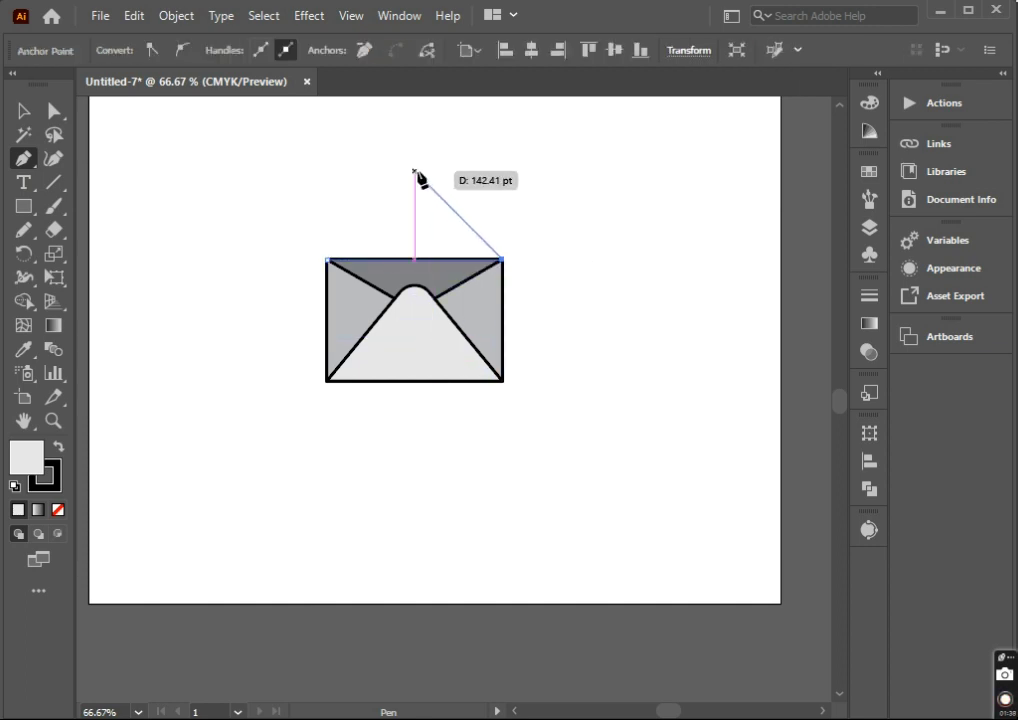
left_click(414, 167)
left_click(333, 262)
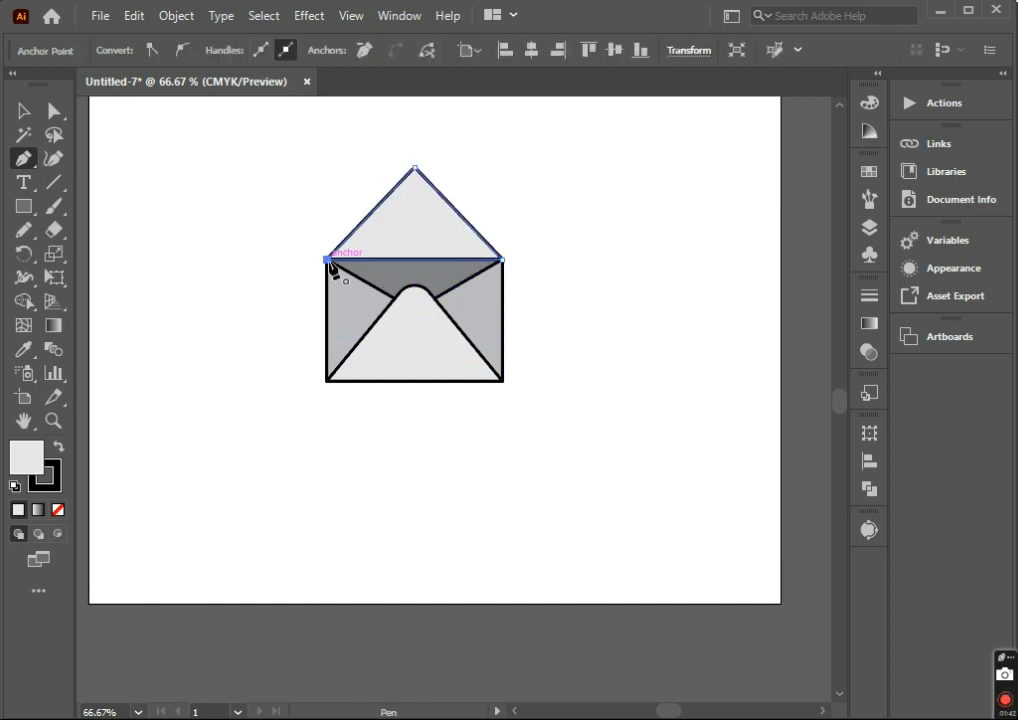
left_click(24, 111)
Fill the top flap with the envelope's dark grey, sampled with the Eyedropper.
left_click(166, 234)
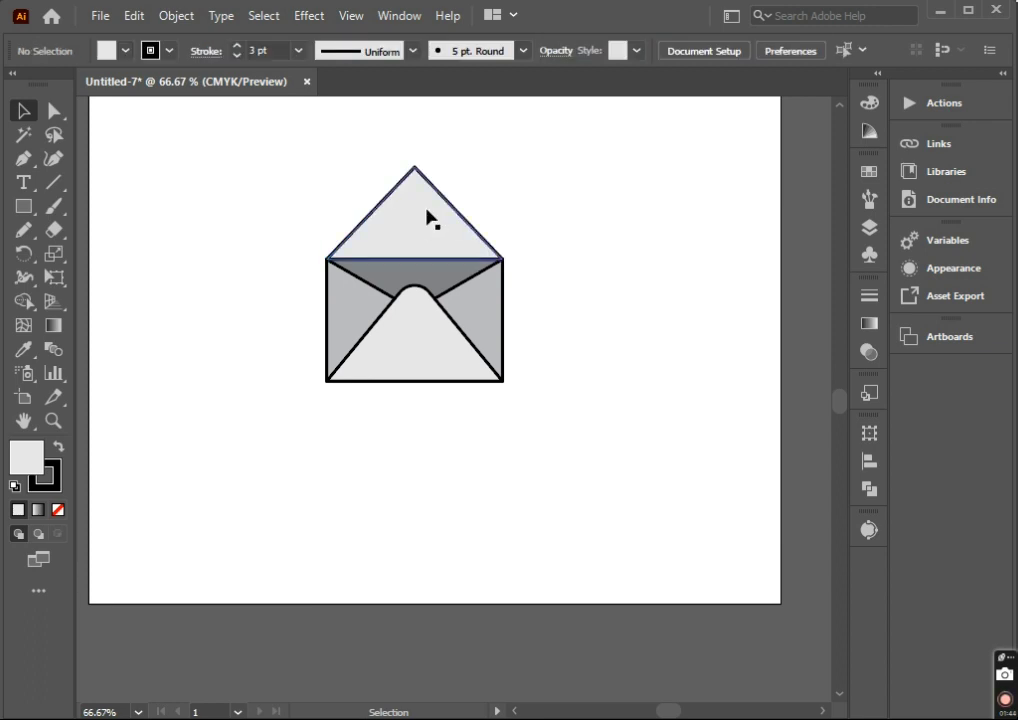
left_click(428, 216)
left_click(24, 349)
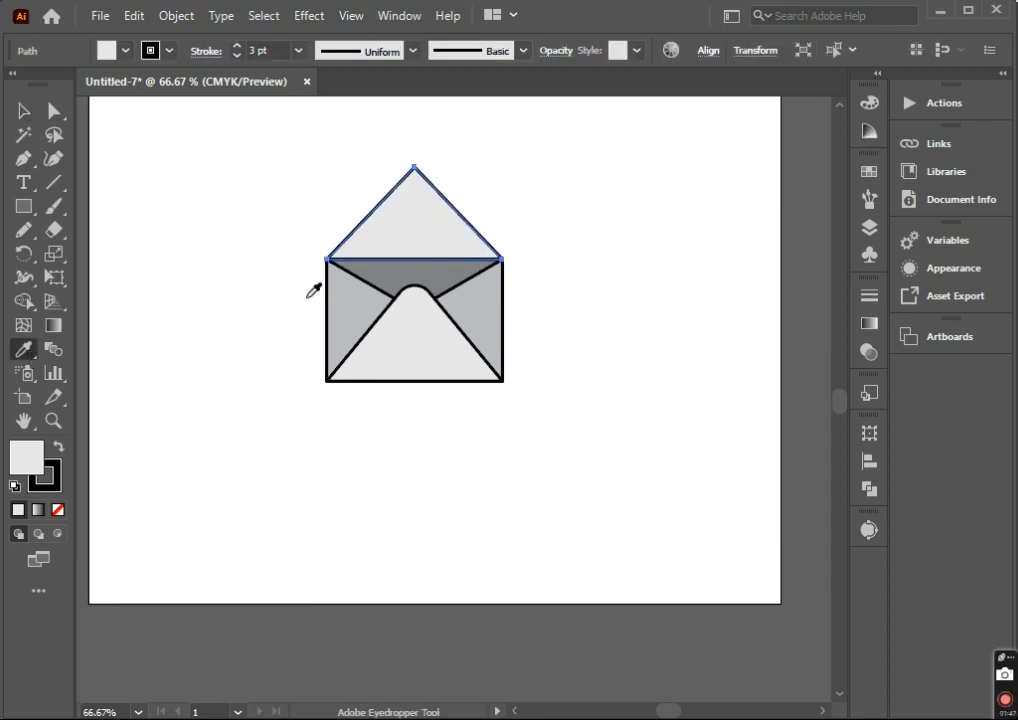
left_click(389, 267)
key("v")
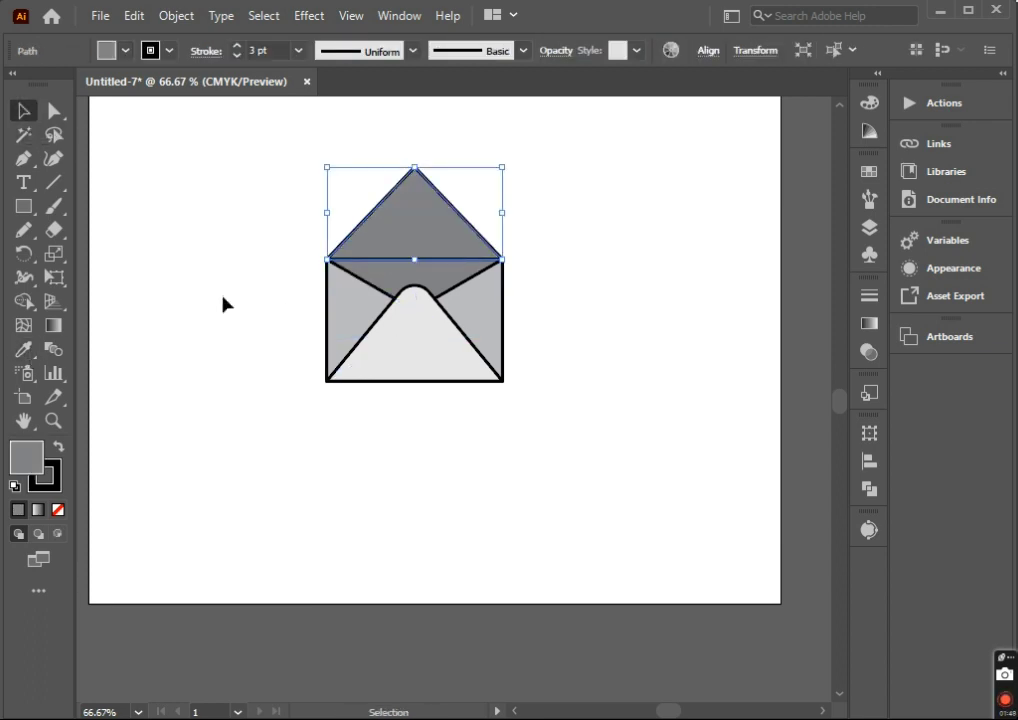
left_click(223, 303)
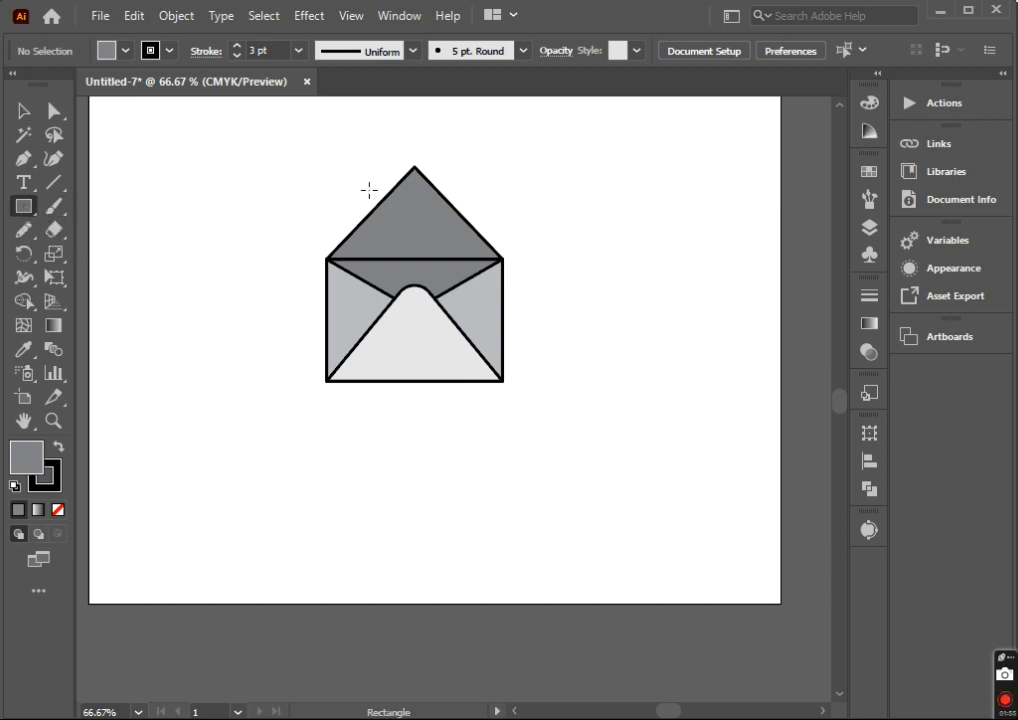
Draw a tall letter rectangle over the envelope and fill it light grey.
left_click_drag(364, 187, 475, 308)
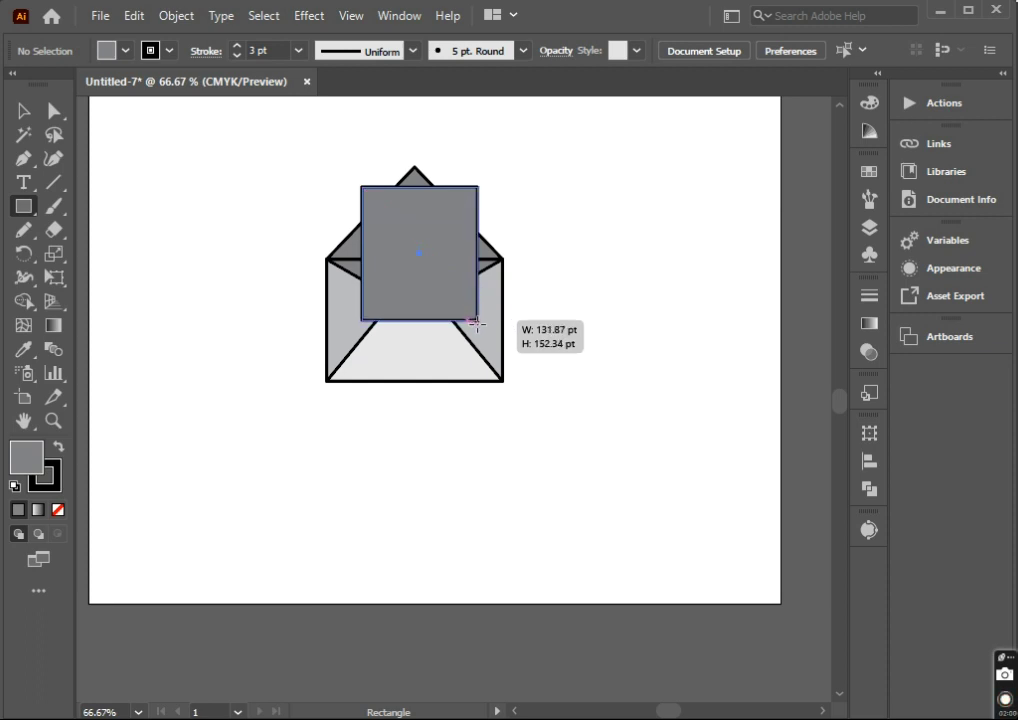
left_click_drag(475, 308, 478, 332)
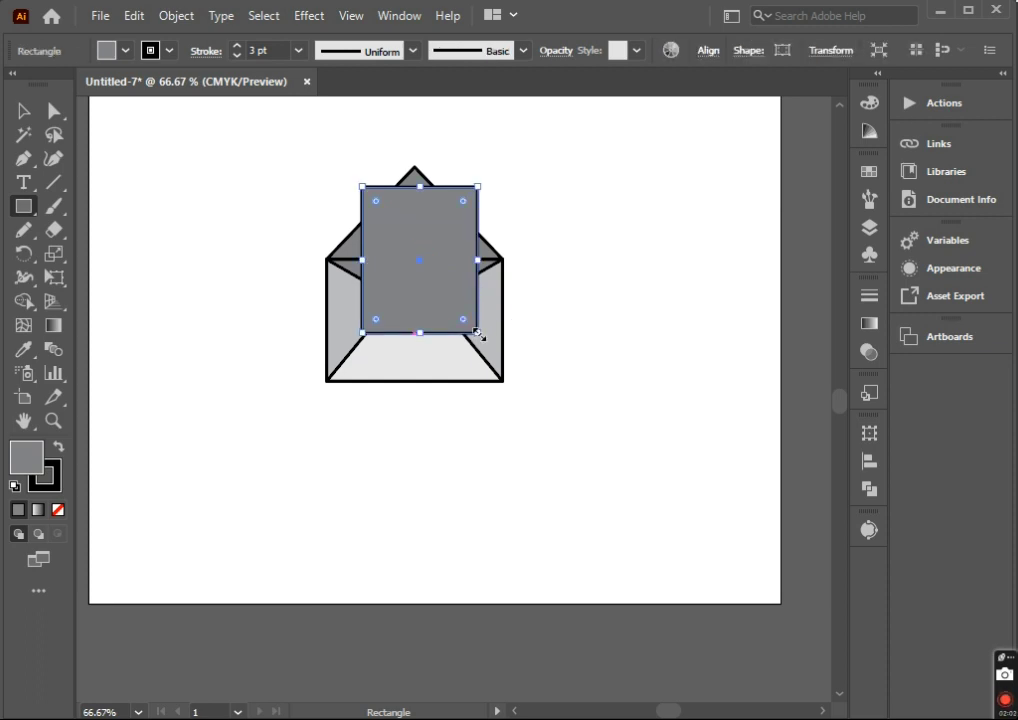
key("v")
left_click(124, 51)
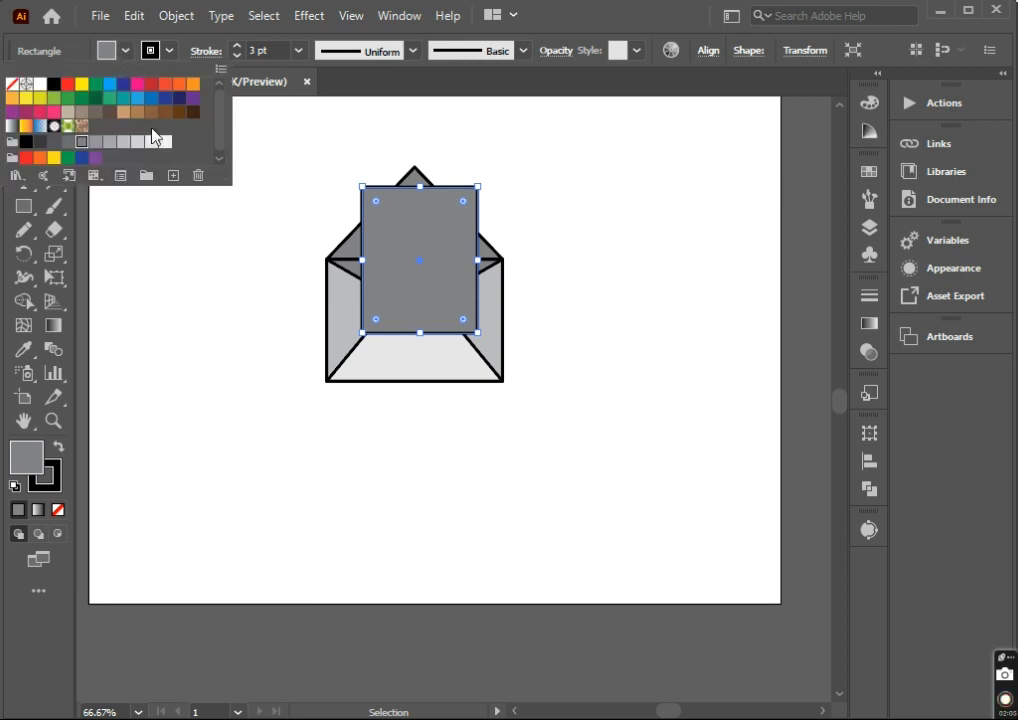
left_click(152, 140)
left_click(230, 355)
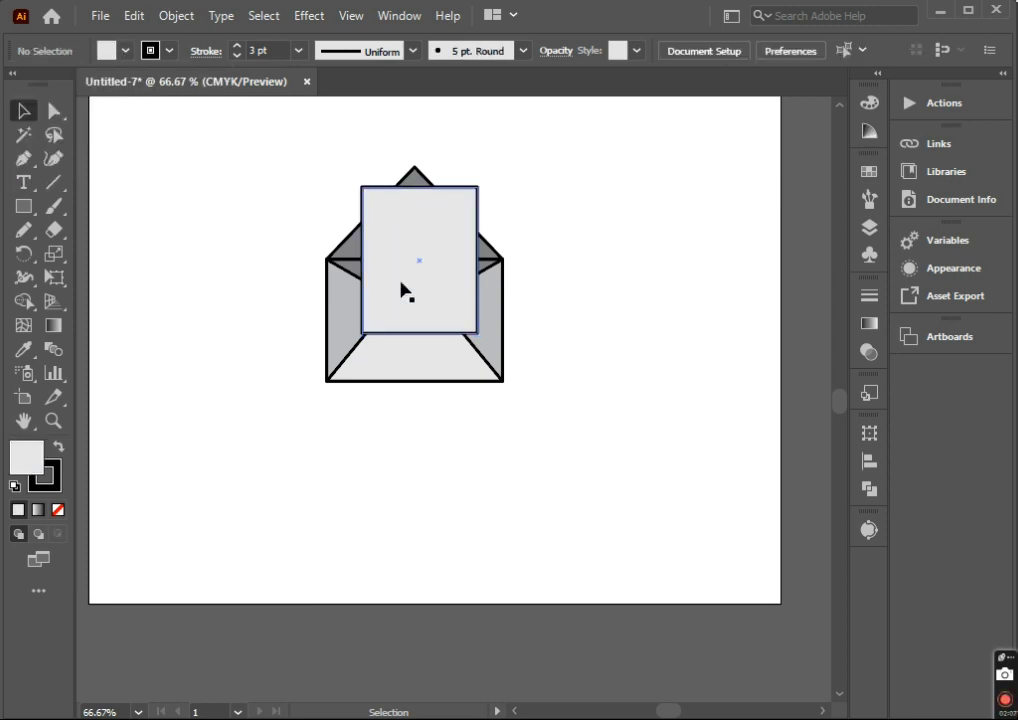
Bring the front and side flaps in front of the letter.
left_click(448, 286)
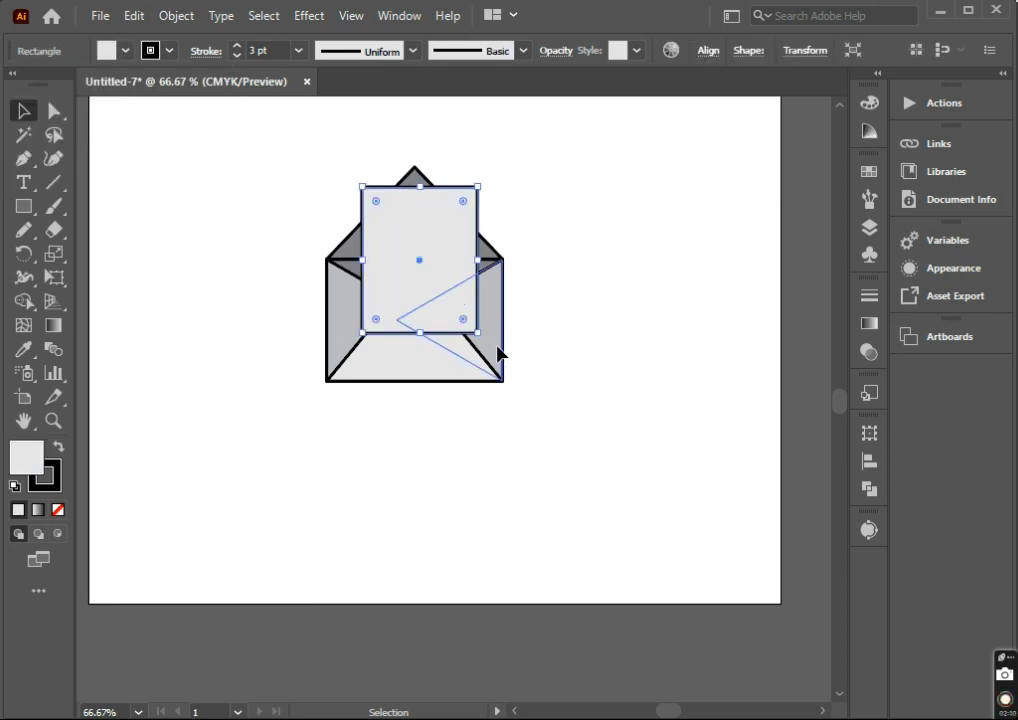
left_click(440, 377)
left_click(335, 325, "shift")
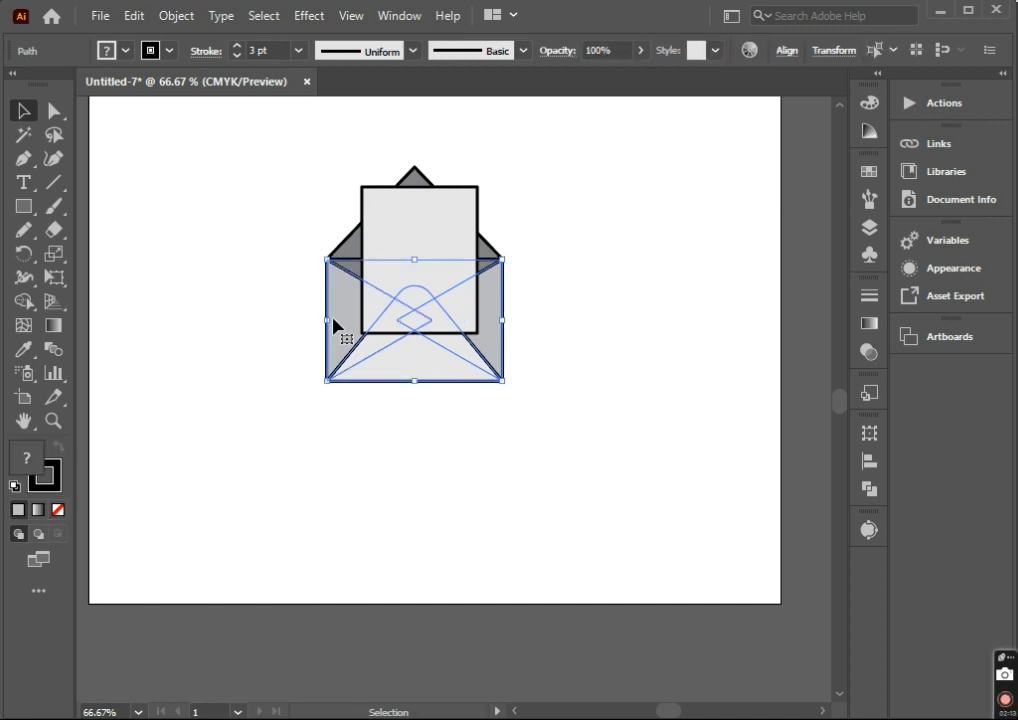
right_click(335, 325)
left_click(555, 621)
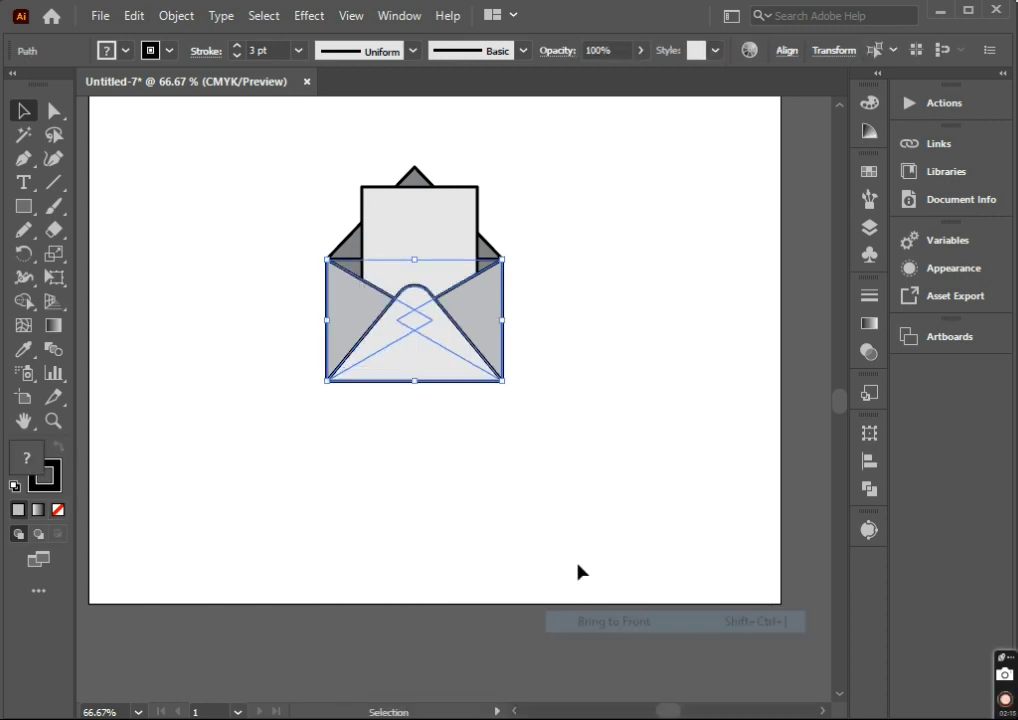
left_click(552, 463)
Centre the letter horizontally on the back flap.
left_click(428, 250)
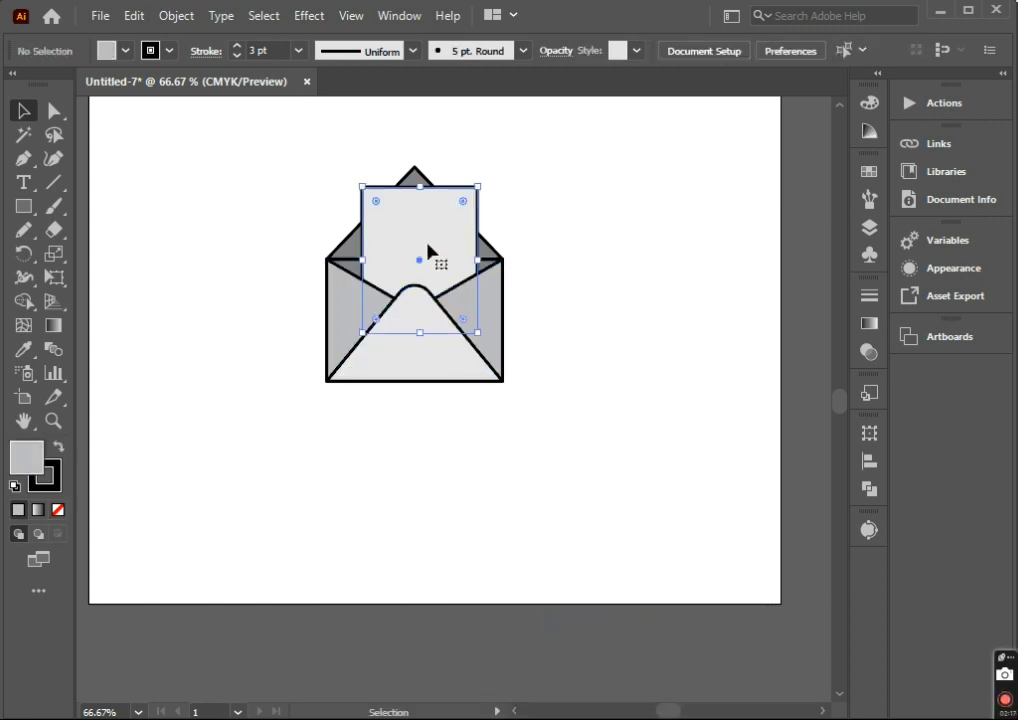
left_click(415, 177, "shift")
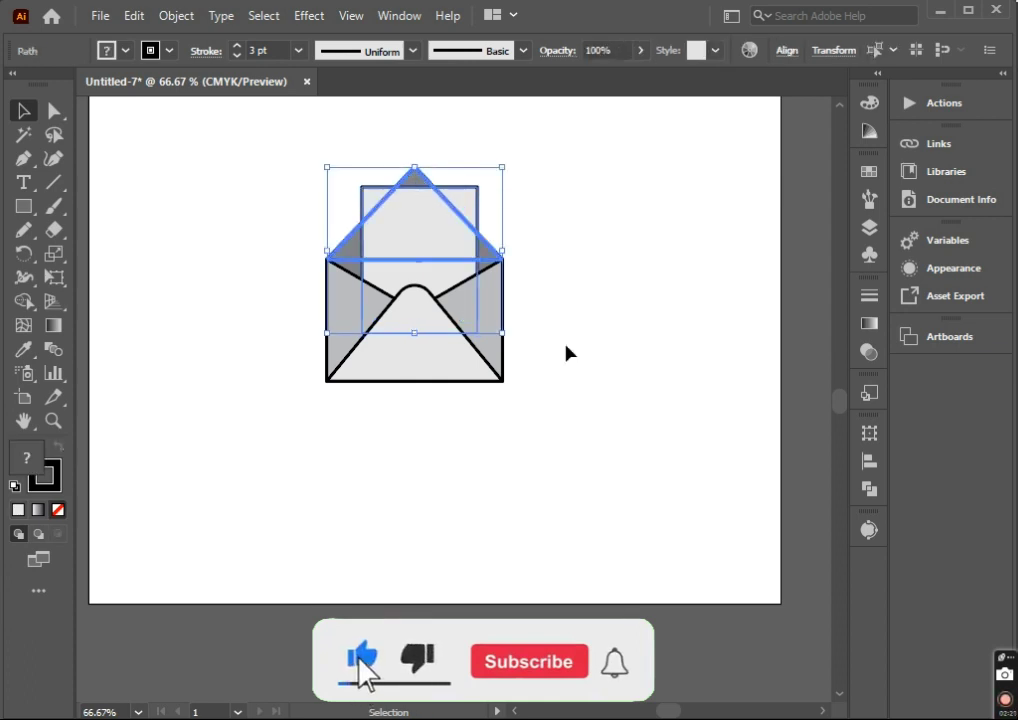
left_click(869, 460)
left_click(671, 478)
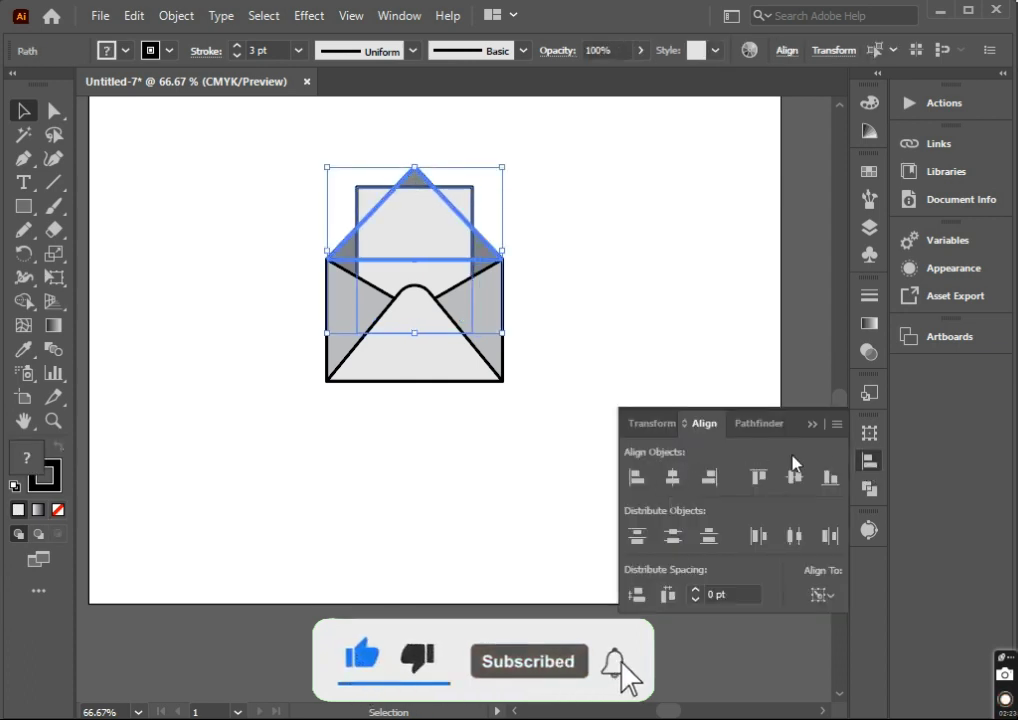
left_click(598, 462)
left_click(454, 364)
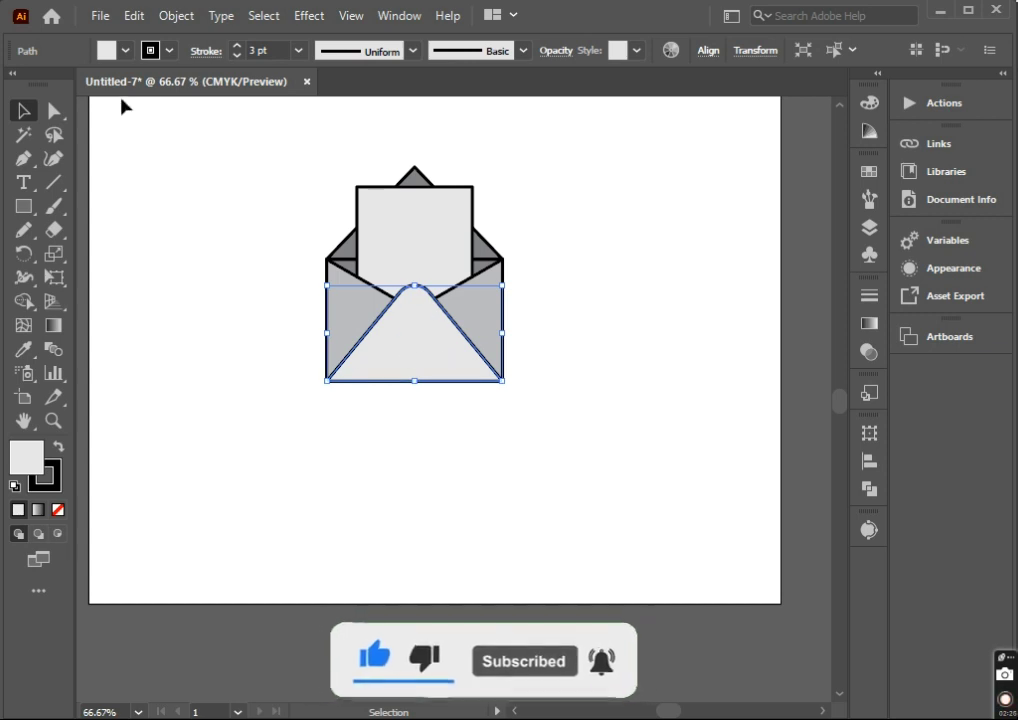
Keep the front flap's black outline and change its fill to the K=30 grey.
left_click(171, 50)
left_click(135, 144)
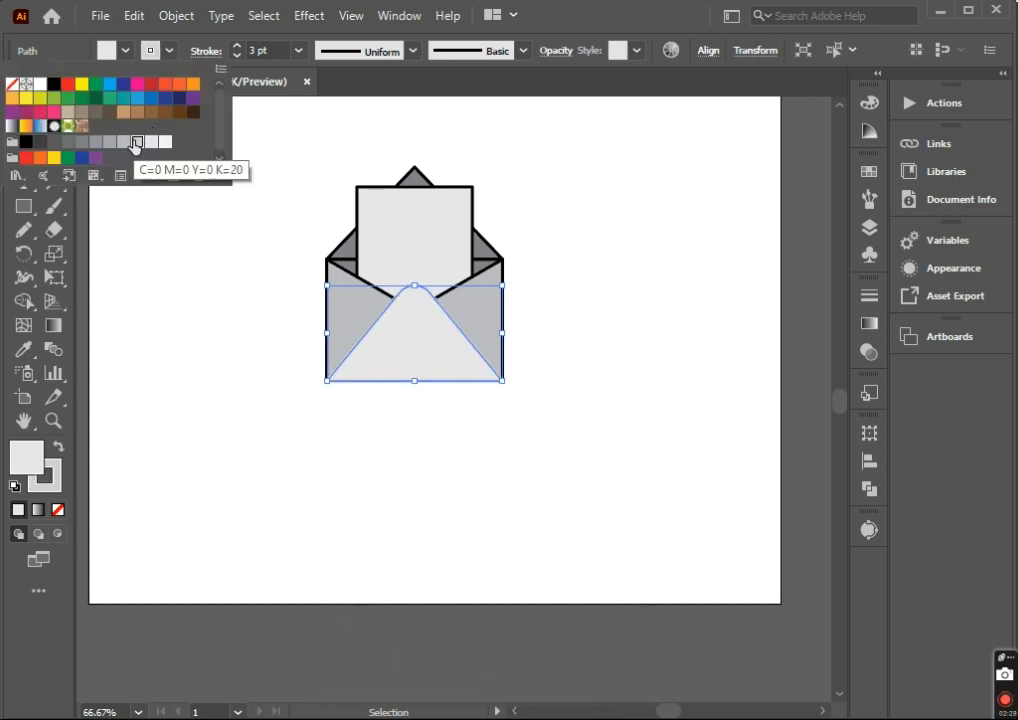
left_click(54, 85)
left_click(231, 323)
left_click(390, 366)
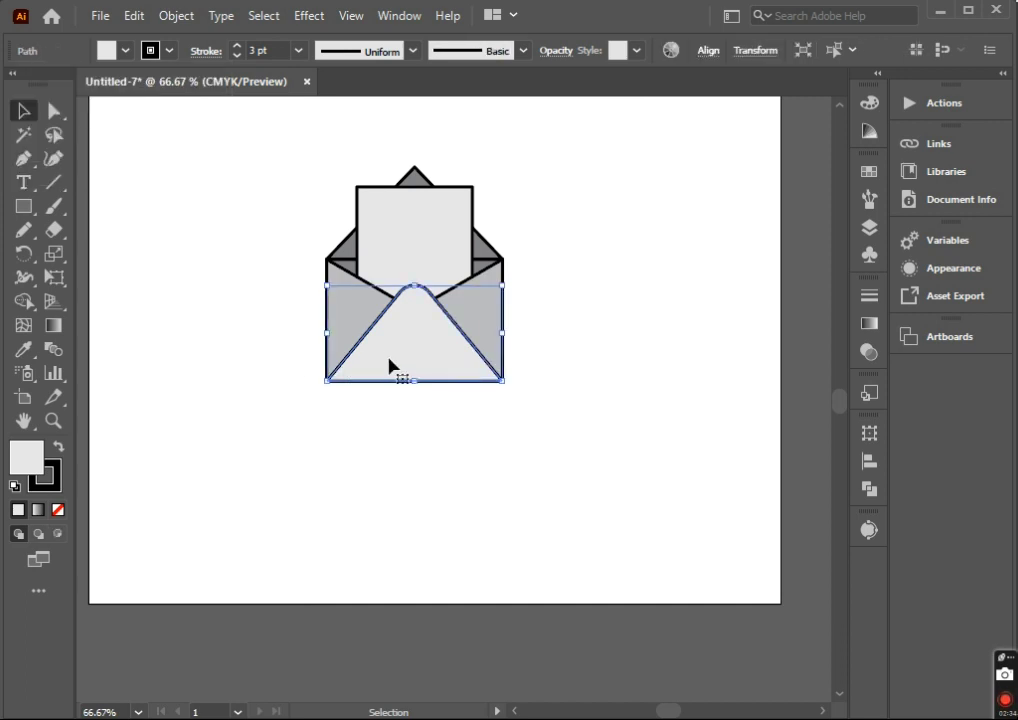
left_click(125, 50)
left_click(137, 142)
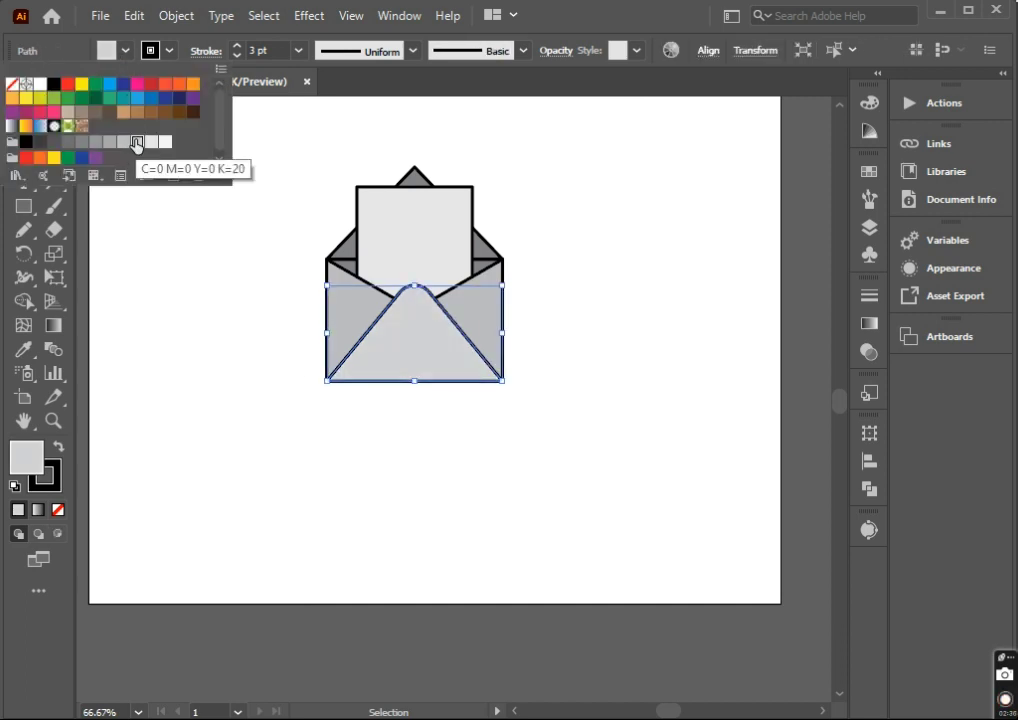
left_click(125, 143)
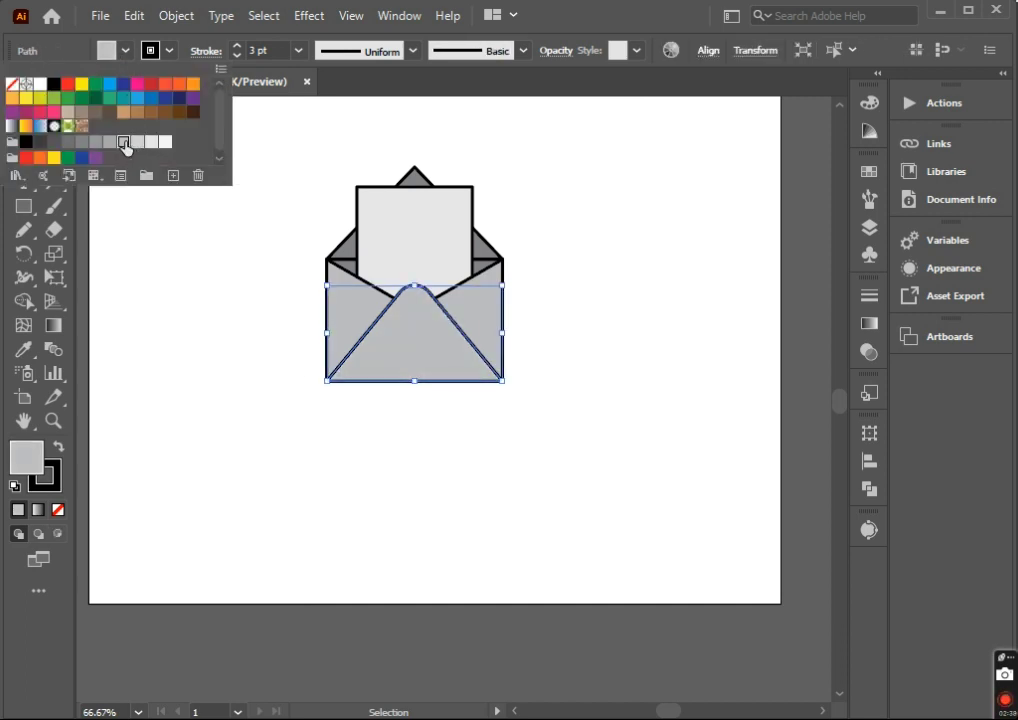
left_click(248, 393)
Draw an unfilled horizontal line across the letter and duplicate it downward into four lines.
left_click(23, 160)
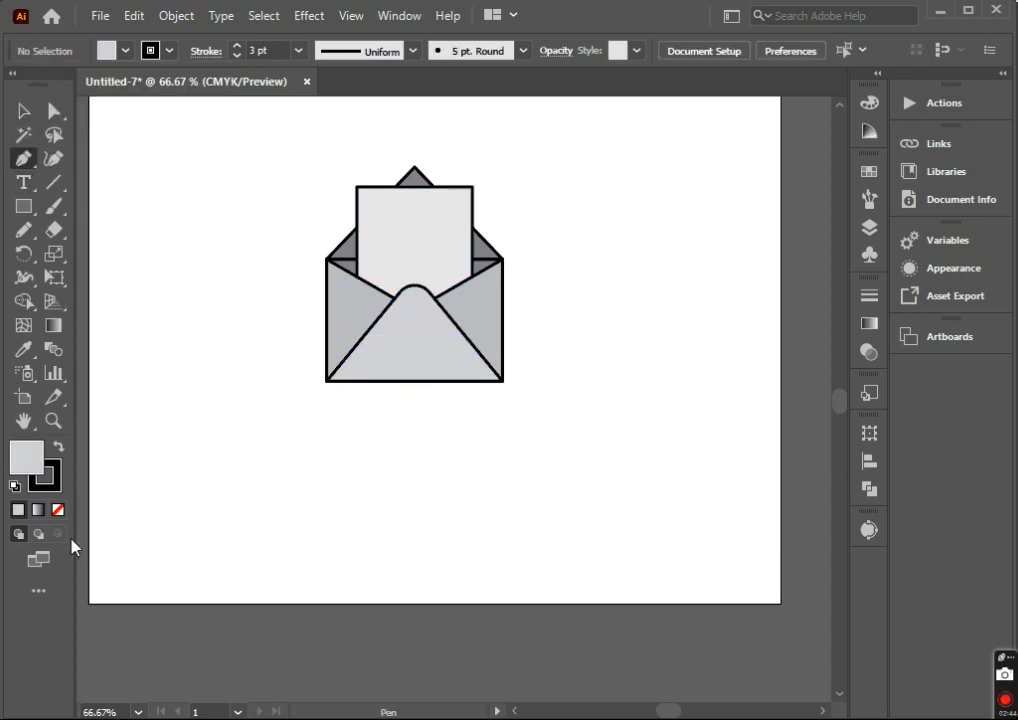
left_click(57, 509)
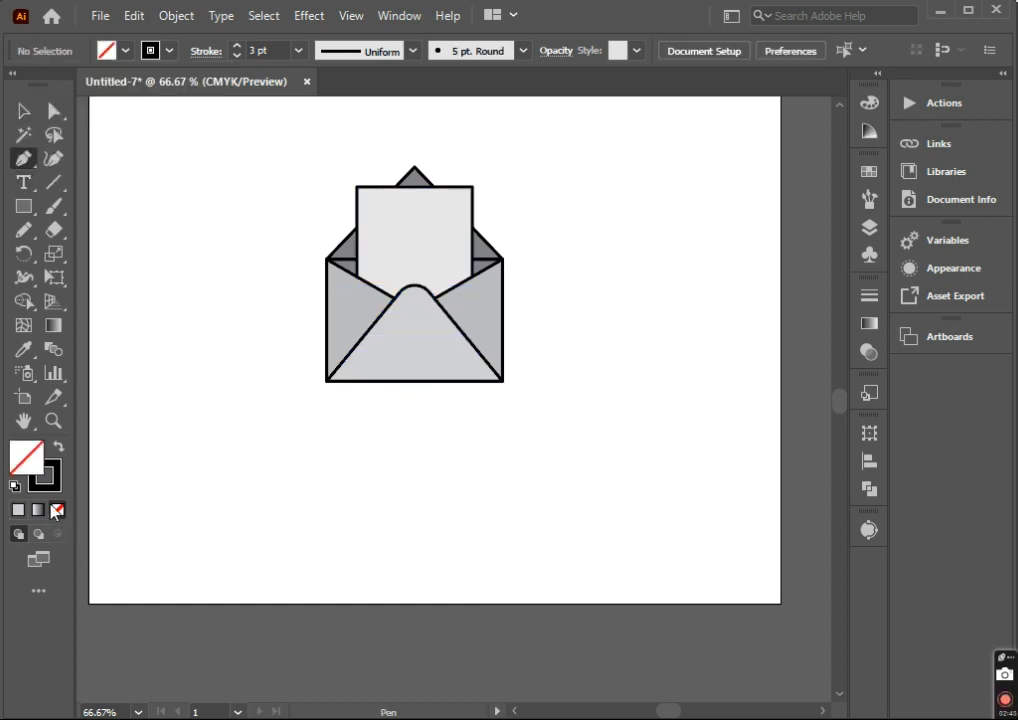
left_click(367, 201)
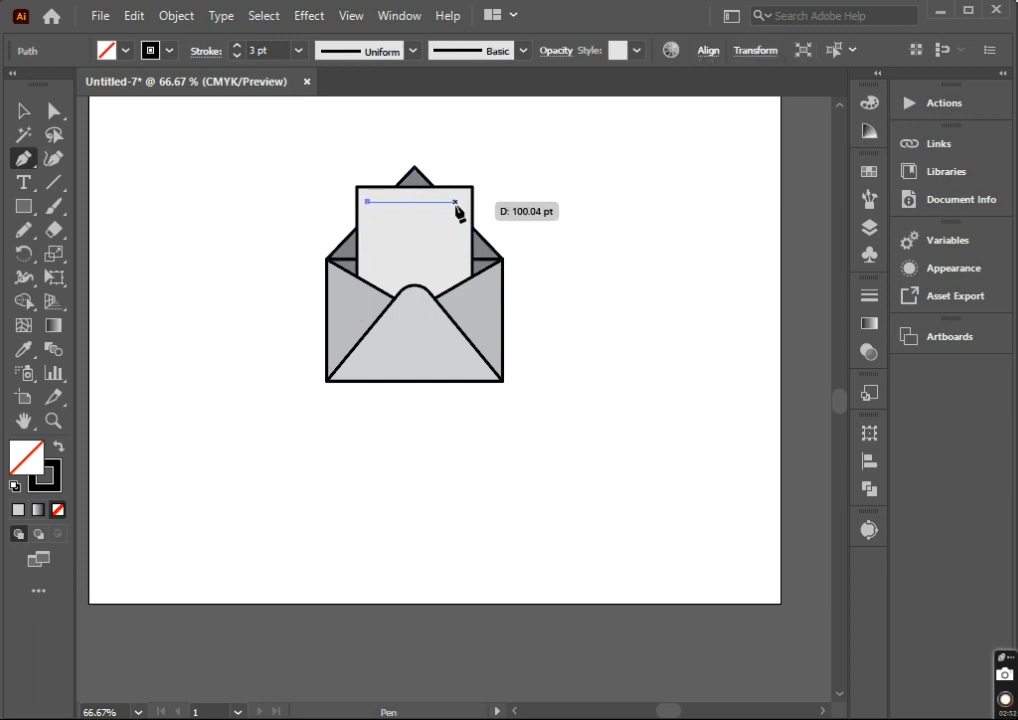
left_click(455, 202)
key("v")
left_click(352, 228)
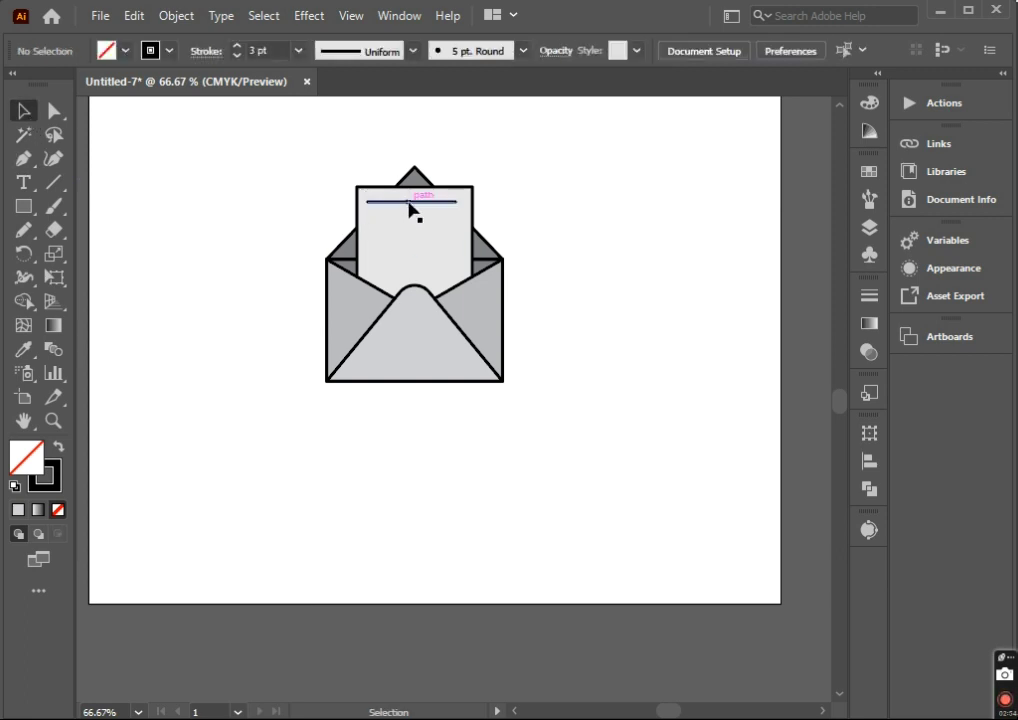
left_click_drag(409, 207, 410, 226)
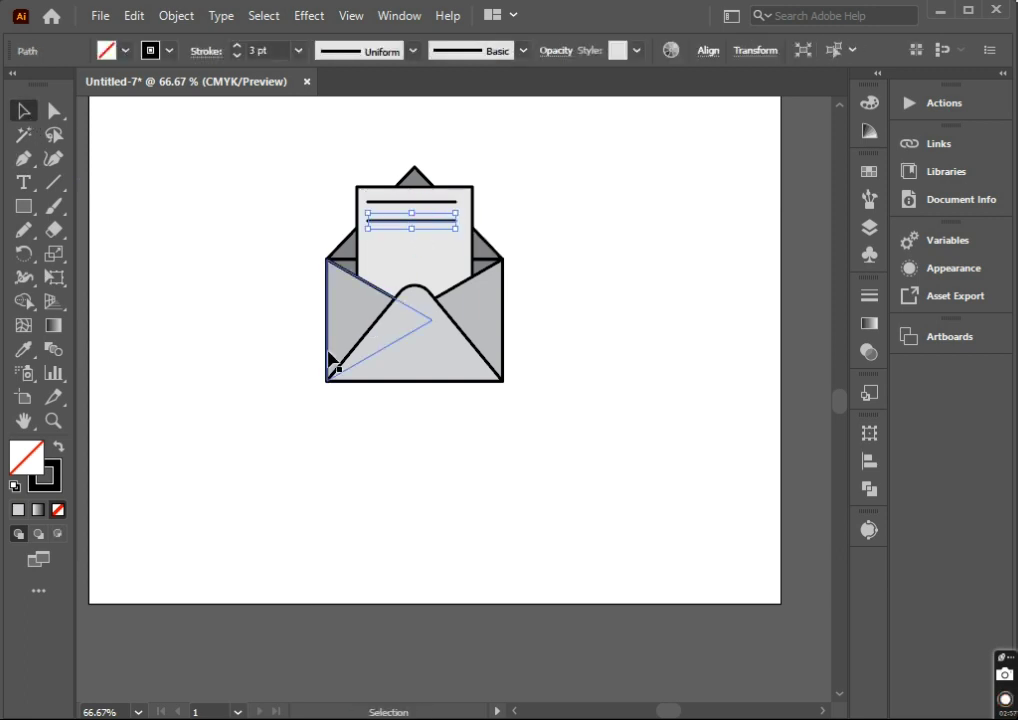
Cut the fourth line with Scissors and delete its right piece.
left_click(298, 422)
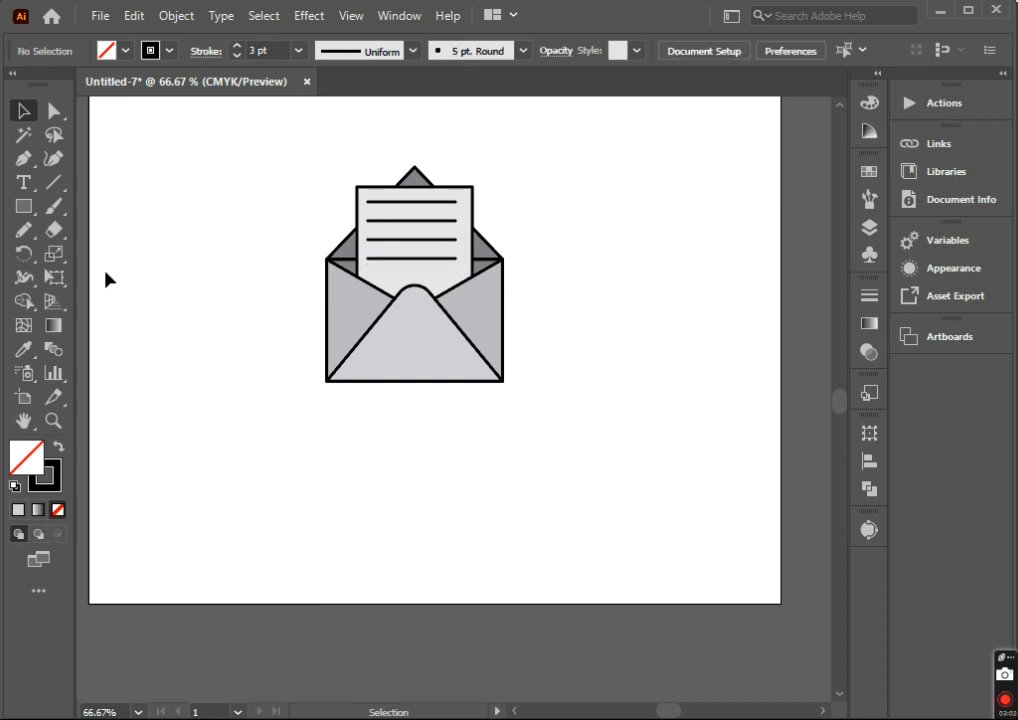
left_click_drag(54, 229, 127, 251)
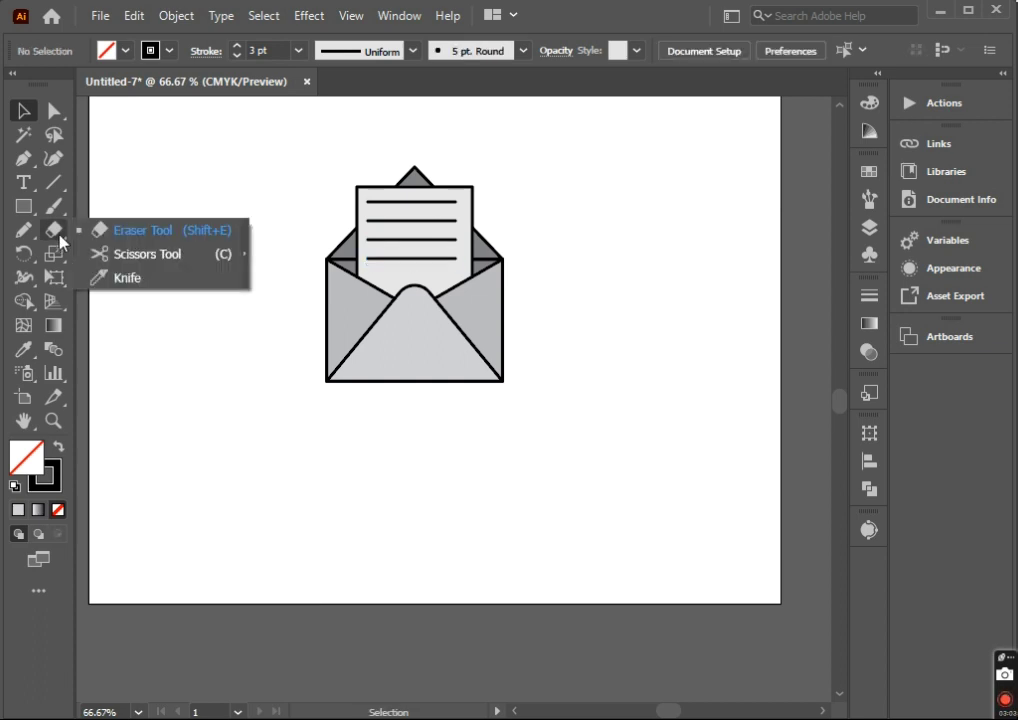
left_click(417, 258)
key("v")
left_click(200, 302)
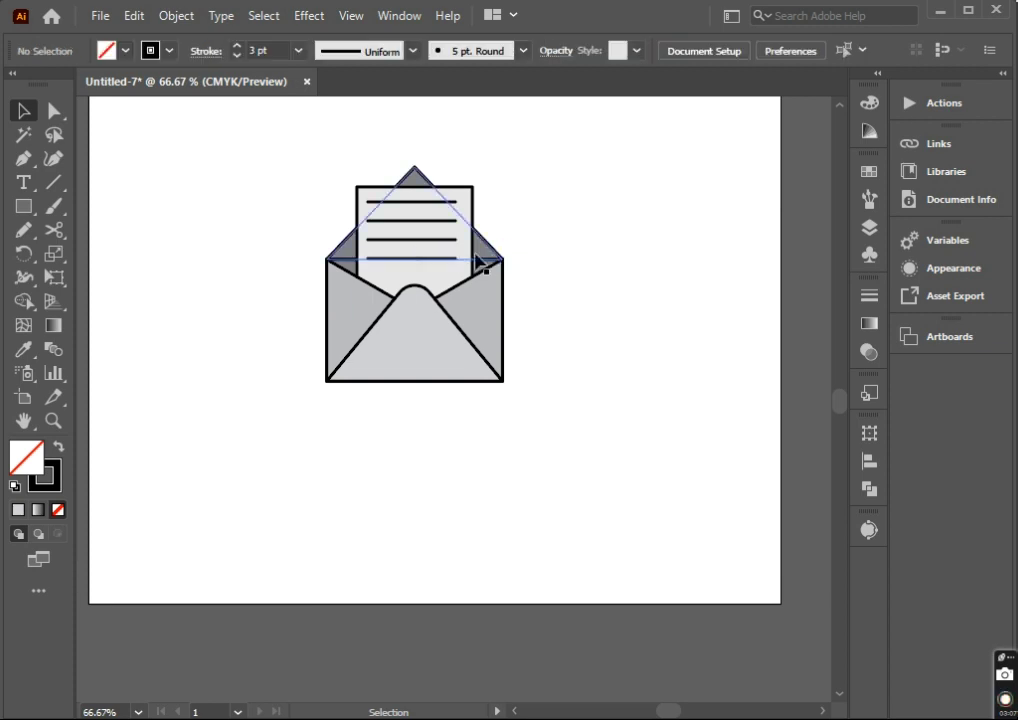
left_click(450, 258)
key("Delete")
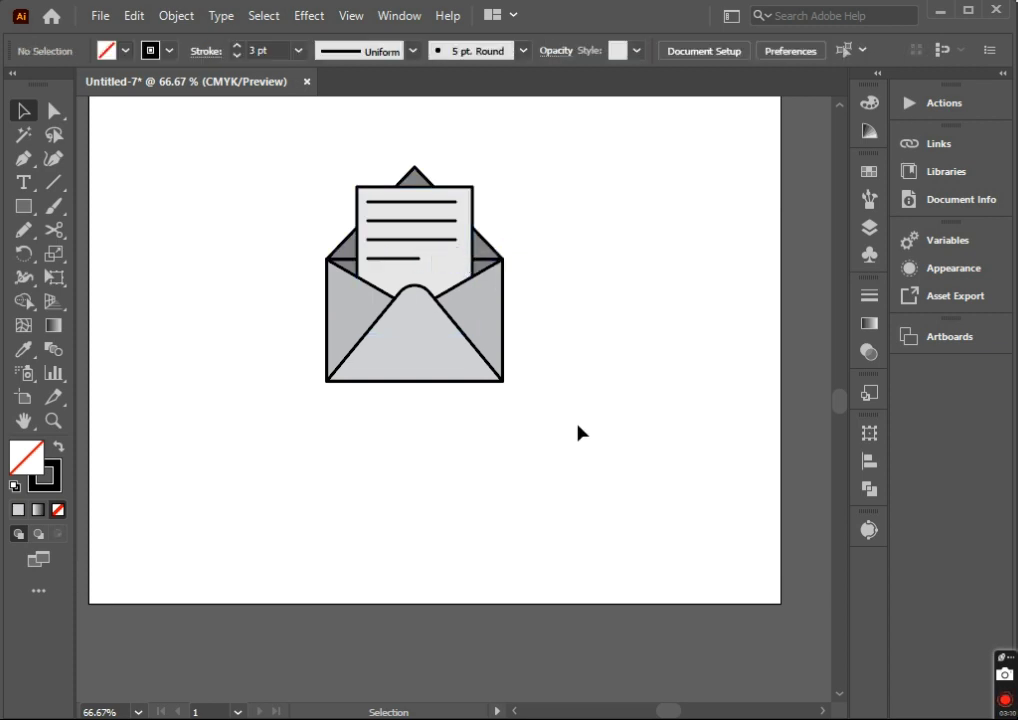
Fill the envelope's left and right side triangles with a darker grey.
left_click(354, 318)
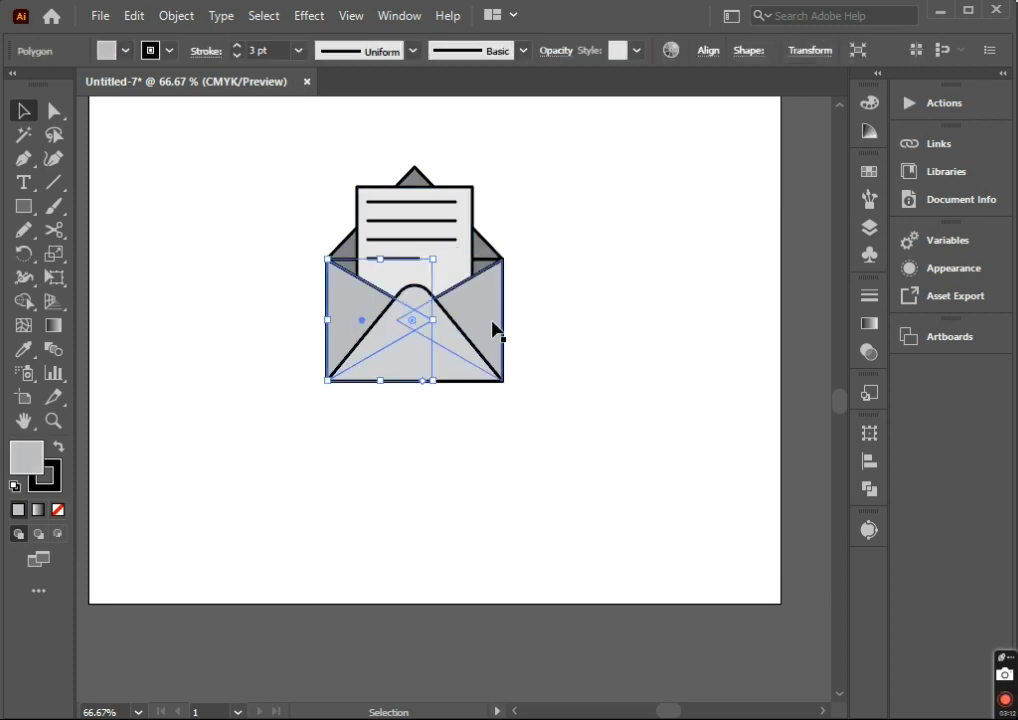
left_click(493, 328, "shift")
left_click(126, 50)
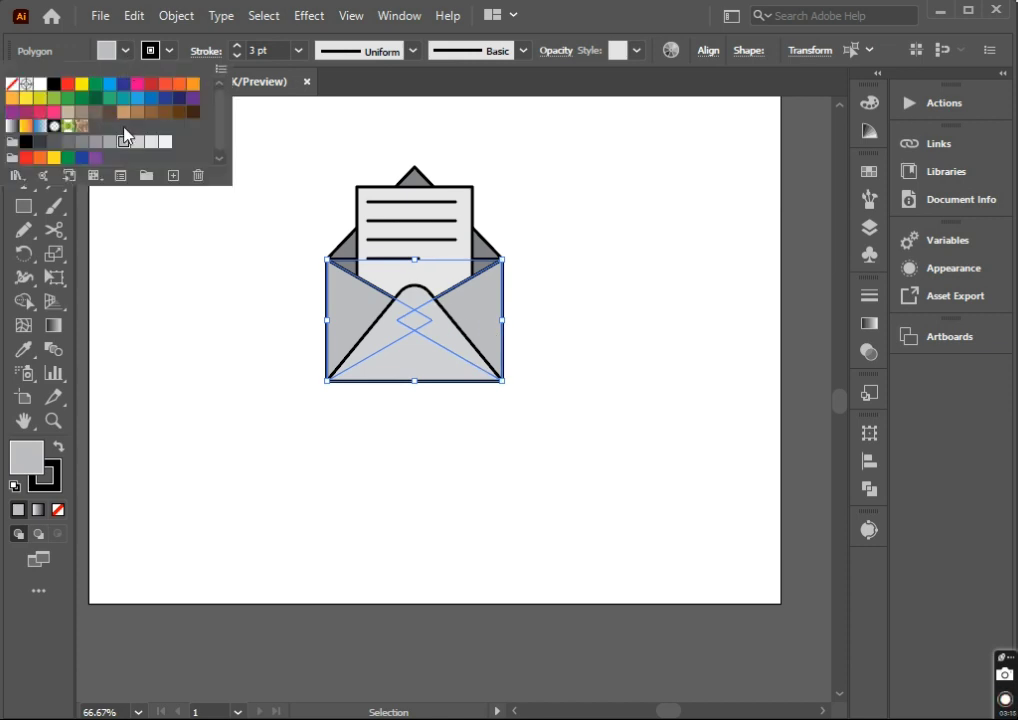
left_click(86, 110)
left_click(294, 435)
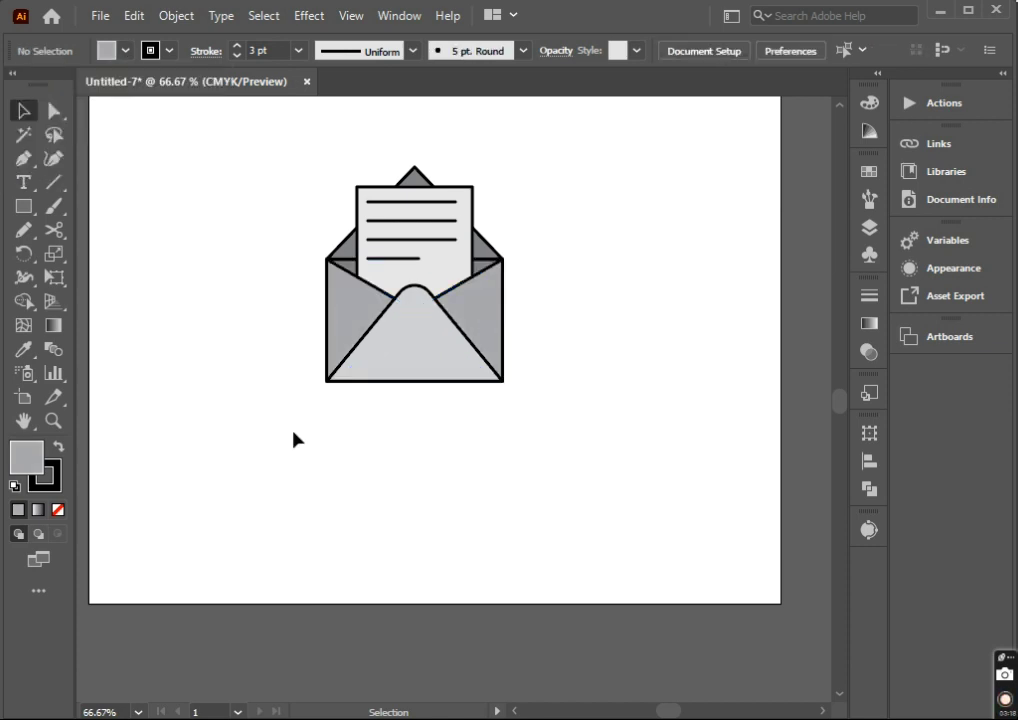
Group the envelope parts, move the group lower, then ungroup them.
left_click_drag(343, 211, 545, 443)
right_click(431, 307)
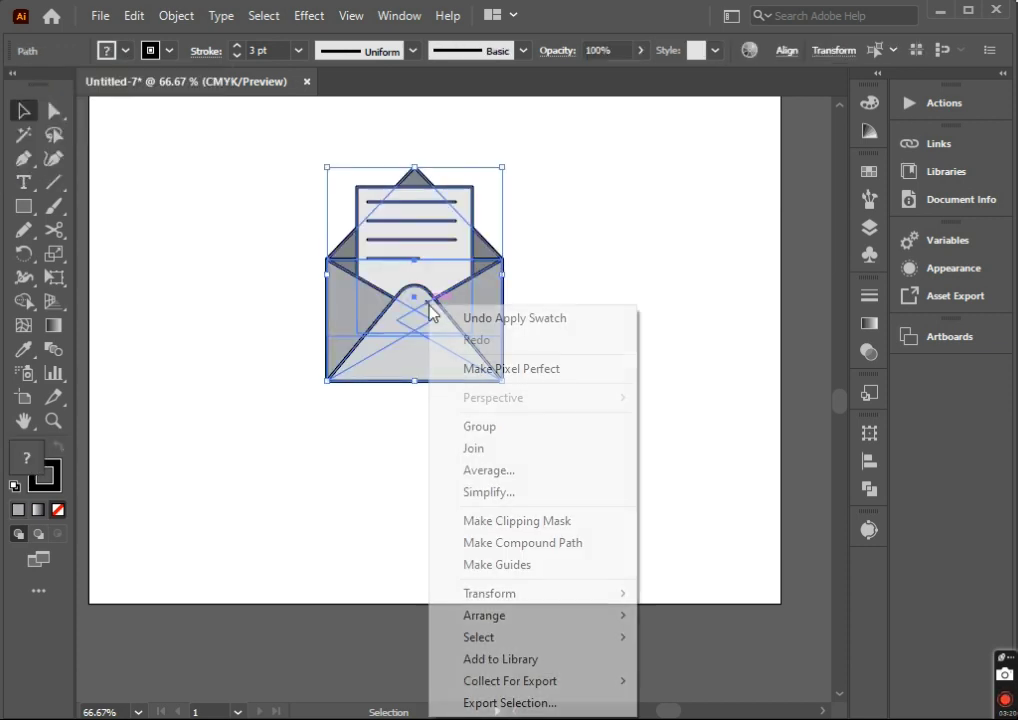
left_click(480, 430)
left_click(425, 470)
scroll(425, 380, "down", 1)
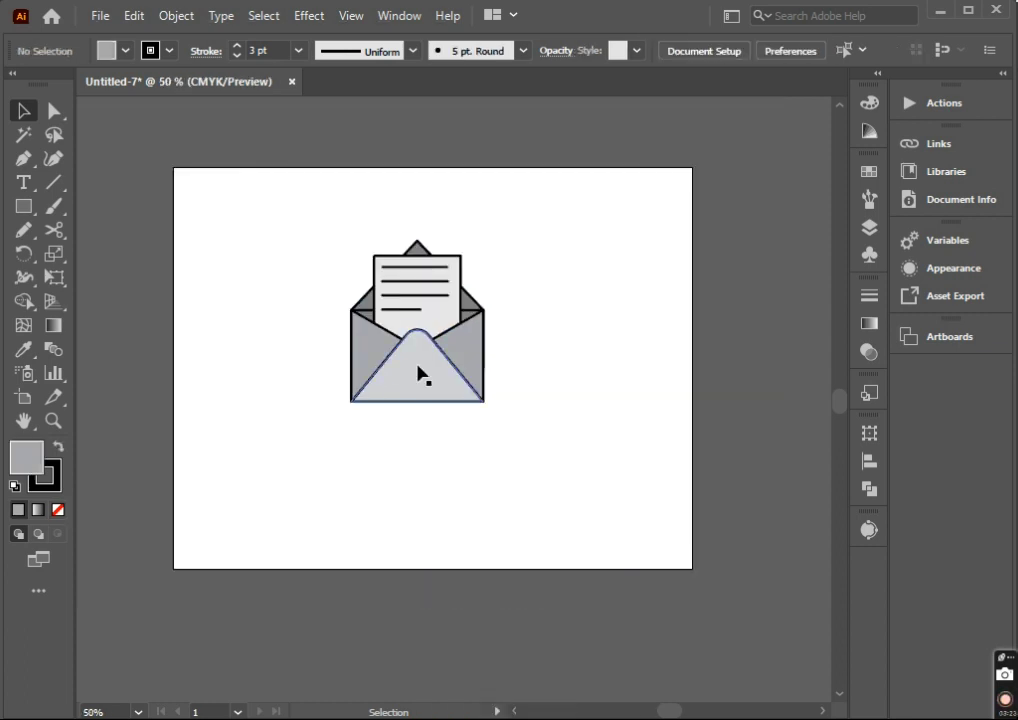
left_click_drag(420, 378, 425, 422)
left_click(590, 430)
right_click(461, 388)
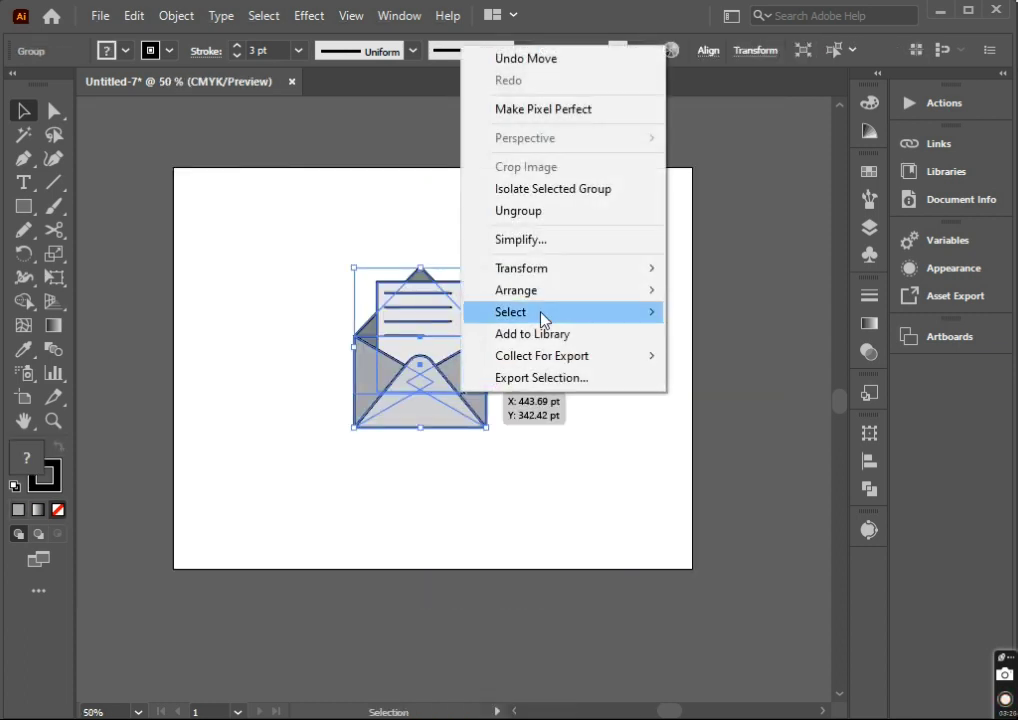
left_click(541, 209)
Move the letter and its four lines about 17 pt lower in the envelope.
left_click(458, 336)
scroll(455, 341, "up", 1)
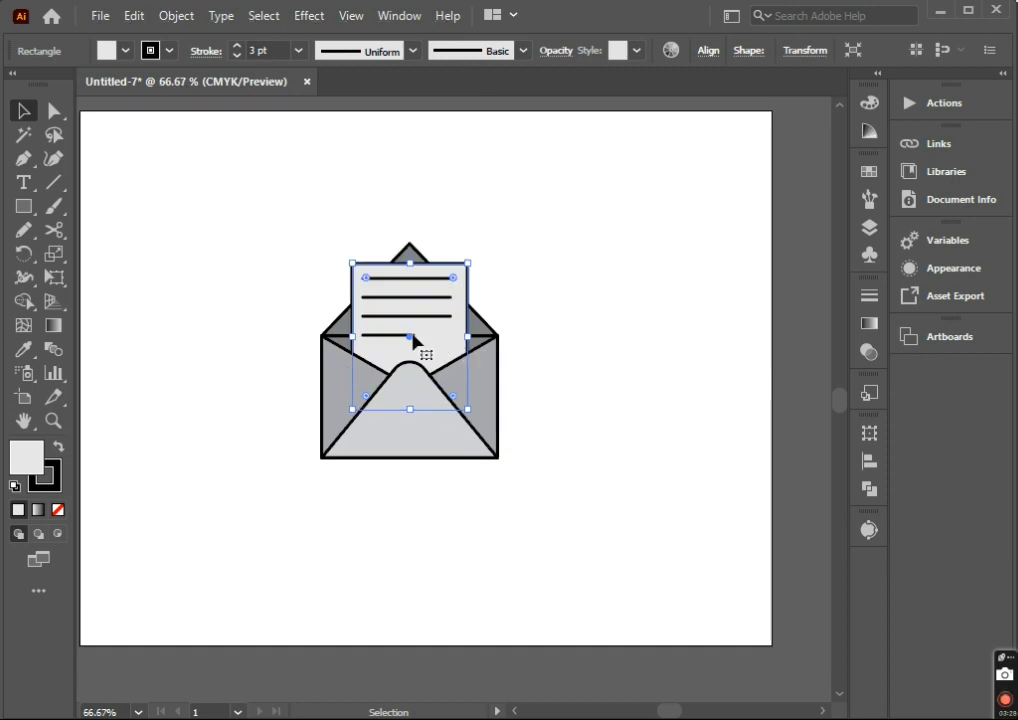
left_click(386, 338, "shift")
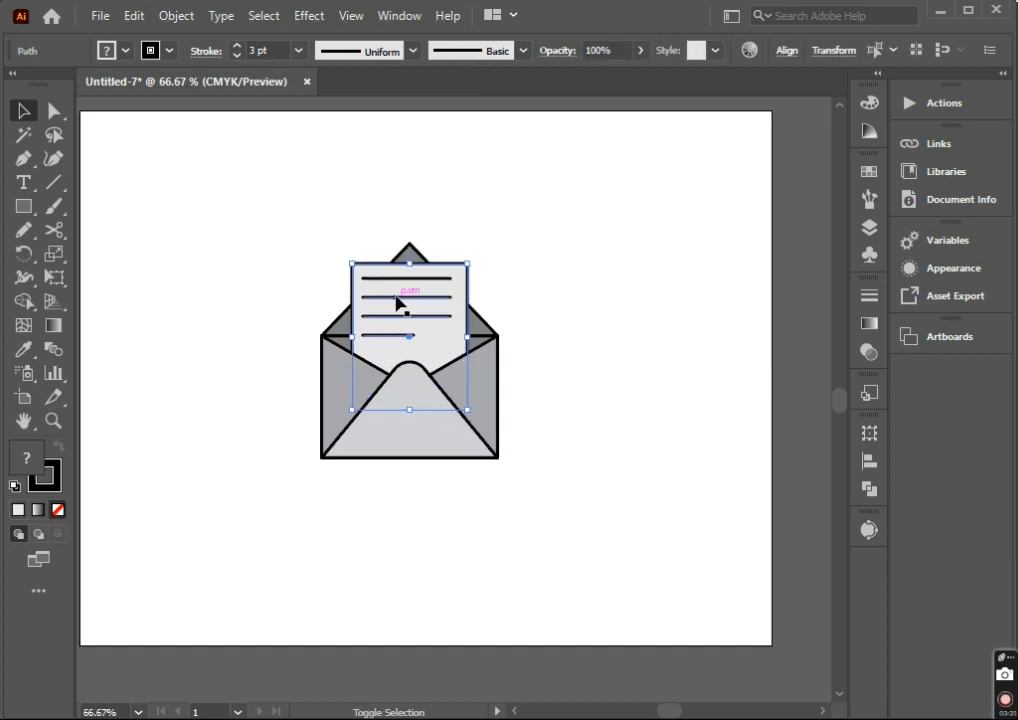
left_click_drag(409, 302, 409, 318)
left_click(543, 434)
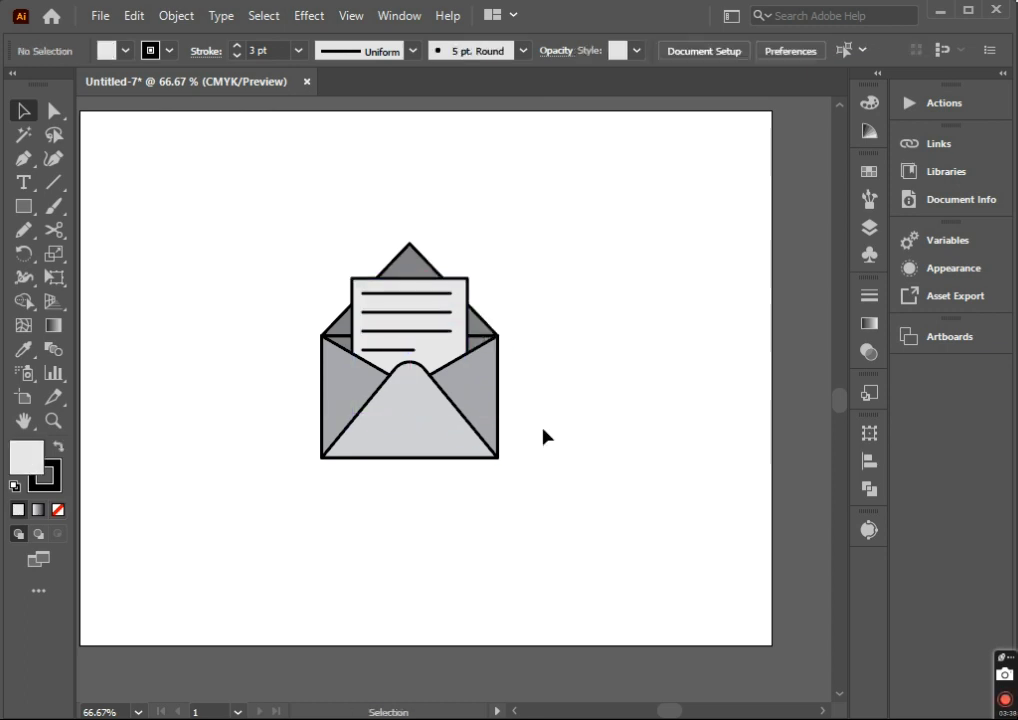
key("ctrl+minus")
left_click_drag(520, 459, 521, 464)
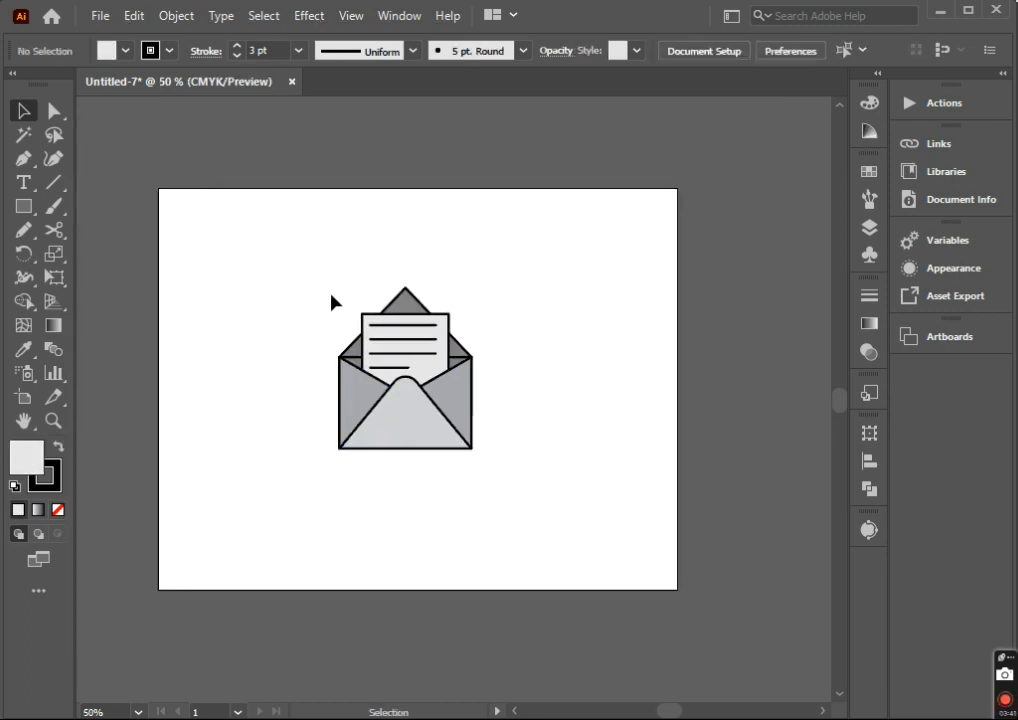
Marquee-select all the envelope parts and group them into one object.
left_click_drag(332, 298, 423, 423)
right_click(420, 420)
left_click(470, 434)
left_click(483, 500)
Centre the envelope group horizontally and vertically on the artboard.
left_click(448, 432)
left_click(876, 463)
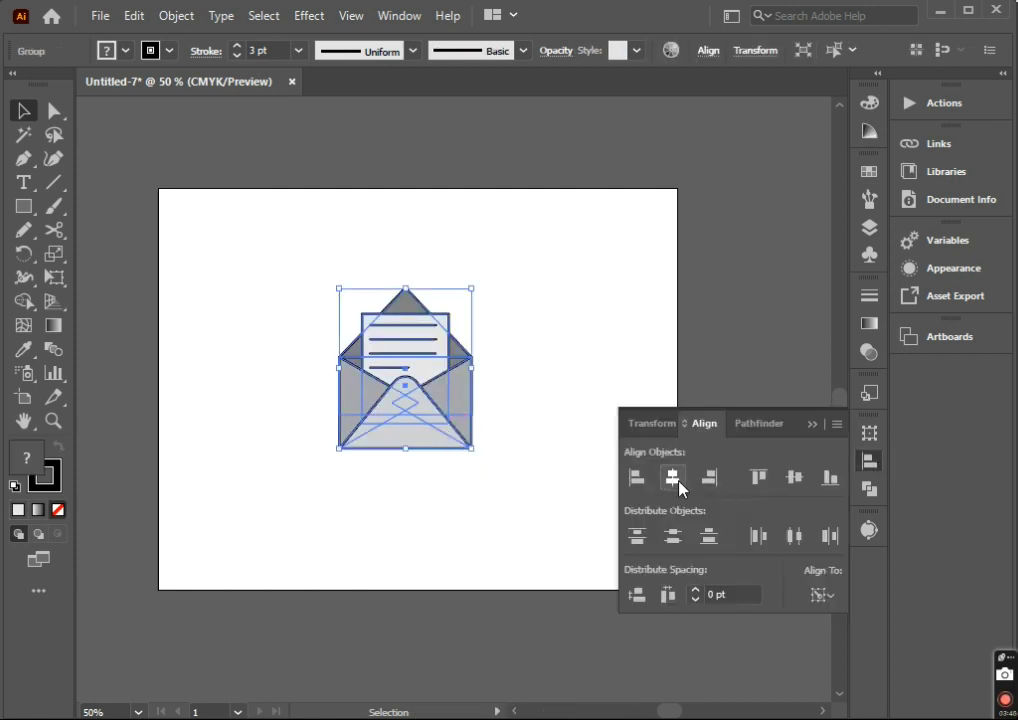
left_click(672, 478)
left_click(794, 478)
left_click(520, 497)
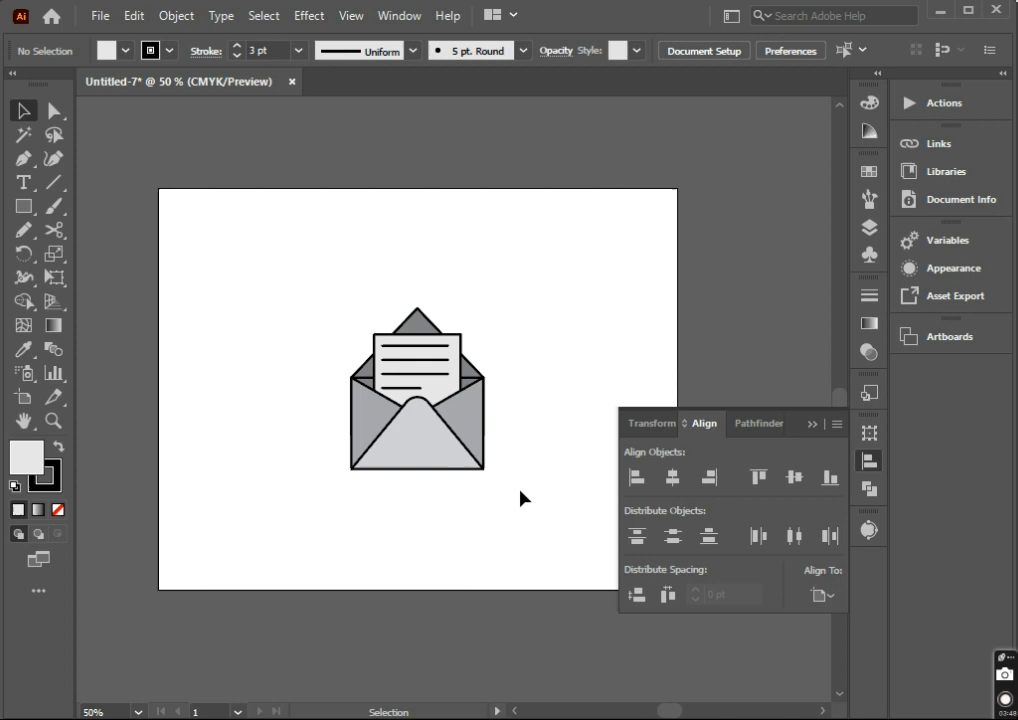
left_click(811, 424)
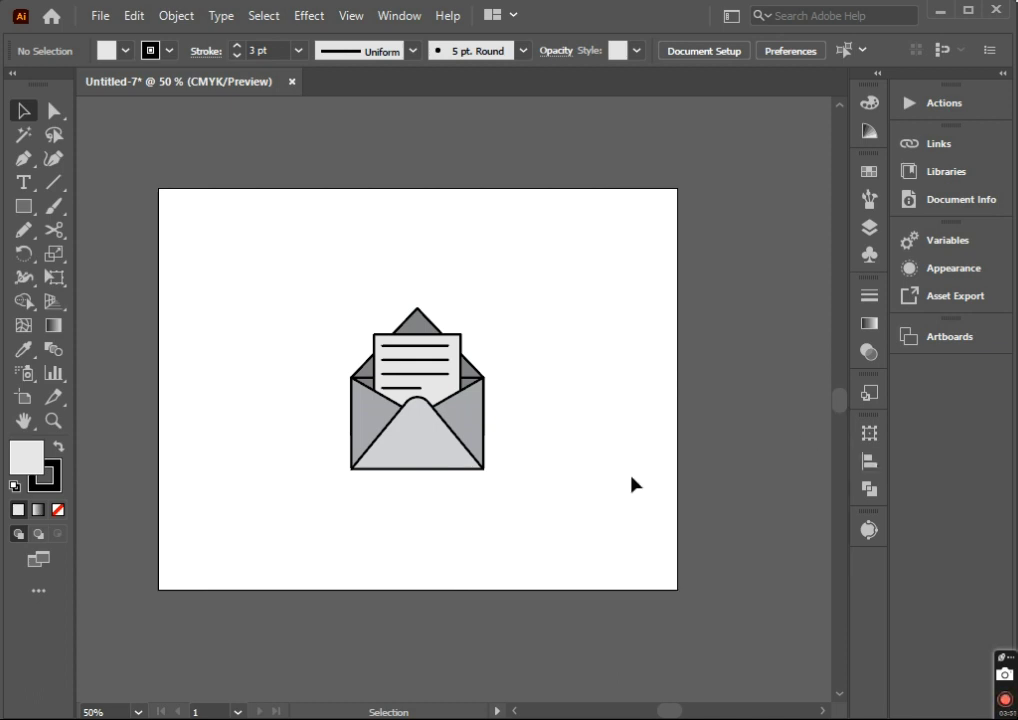
Alt-drag a copy of the envelope to the lower right and select it.
left_click_drag(478, 453, 658, 515)
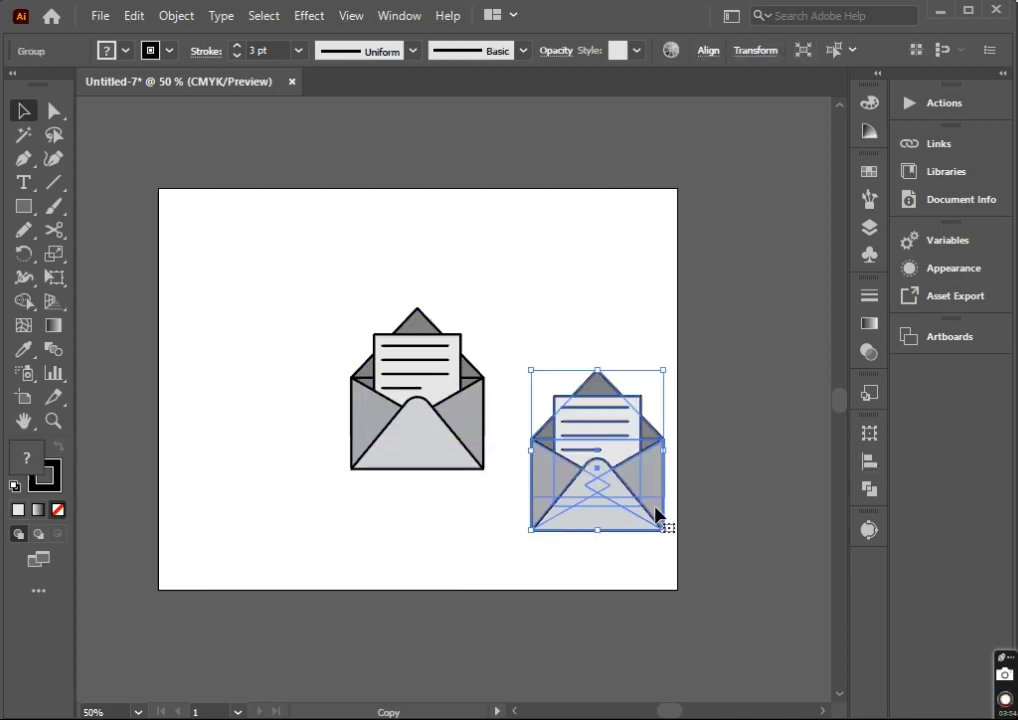
right_click(613, 430)
left_click(590, 454)
Ungroup the envelope copy and push its letter down behind the front flap.
right_click(592, 452)
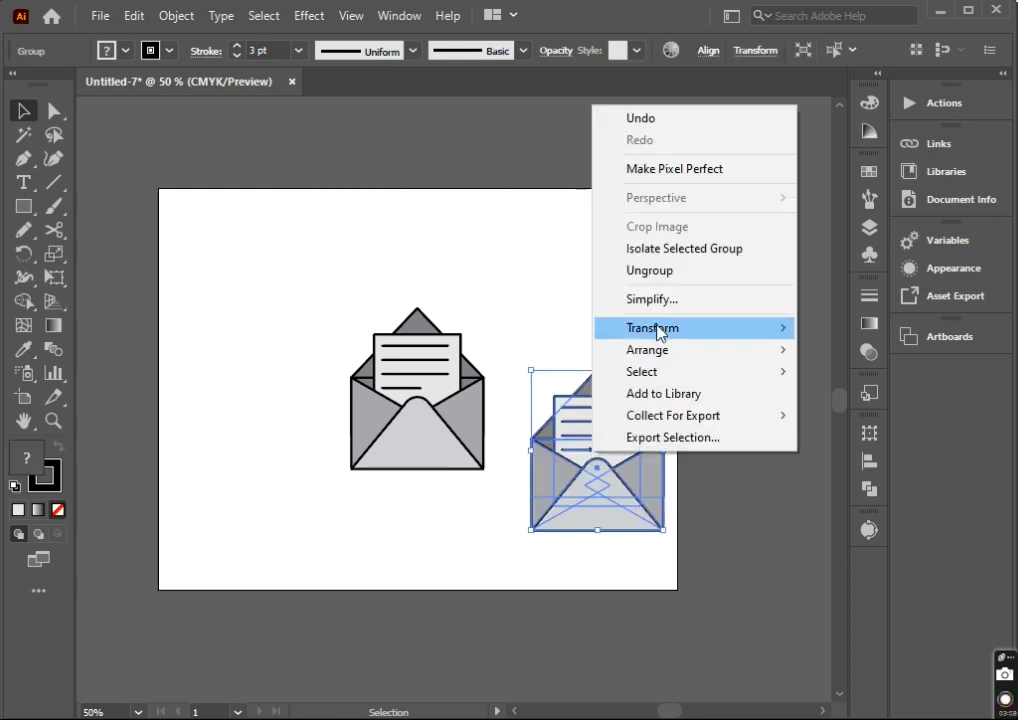
left_click(651, 271)
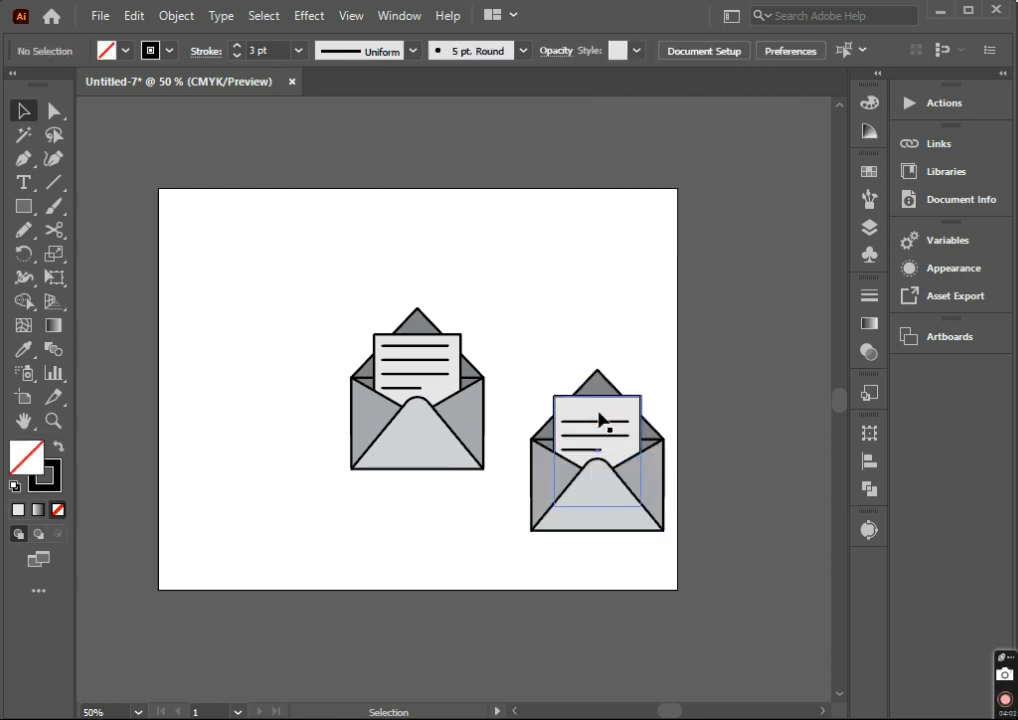
left_click_drag(600, 420, 610, 465)
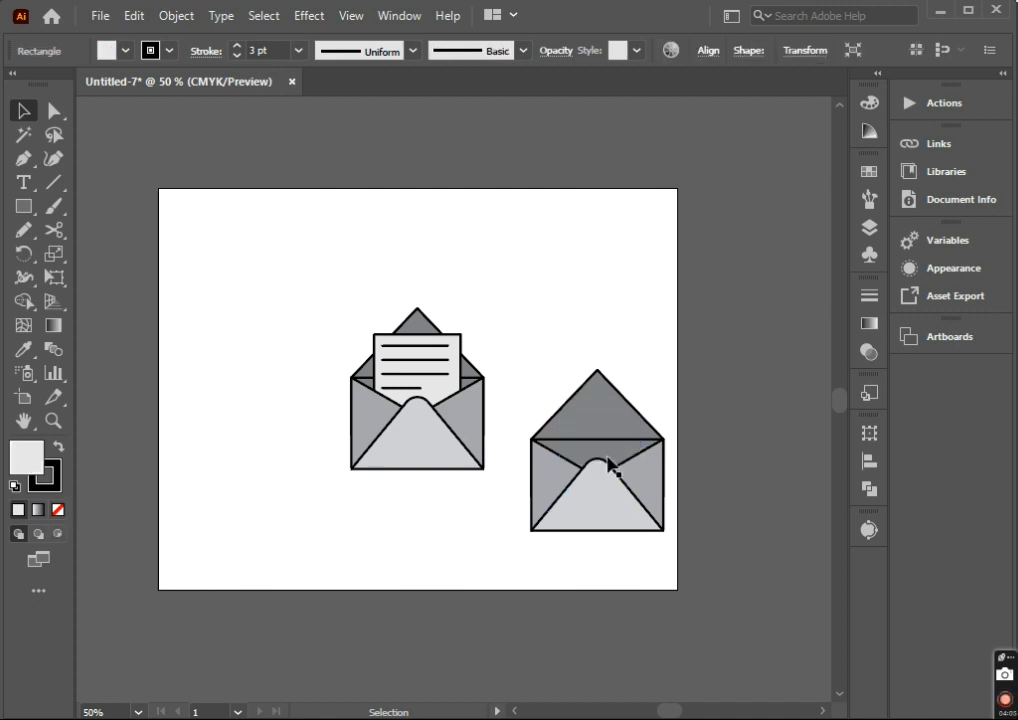
key("ctrl+shift+a")
Give all pieces of the copied envelope a black fill and no stroke.
left_click(603, 490)
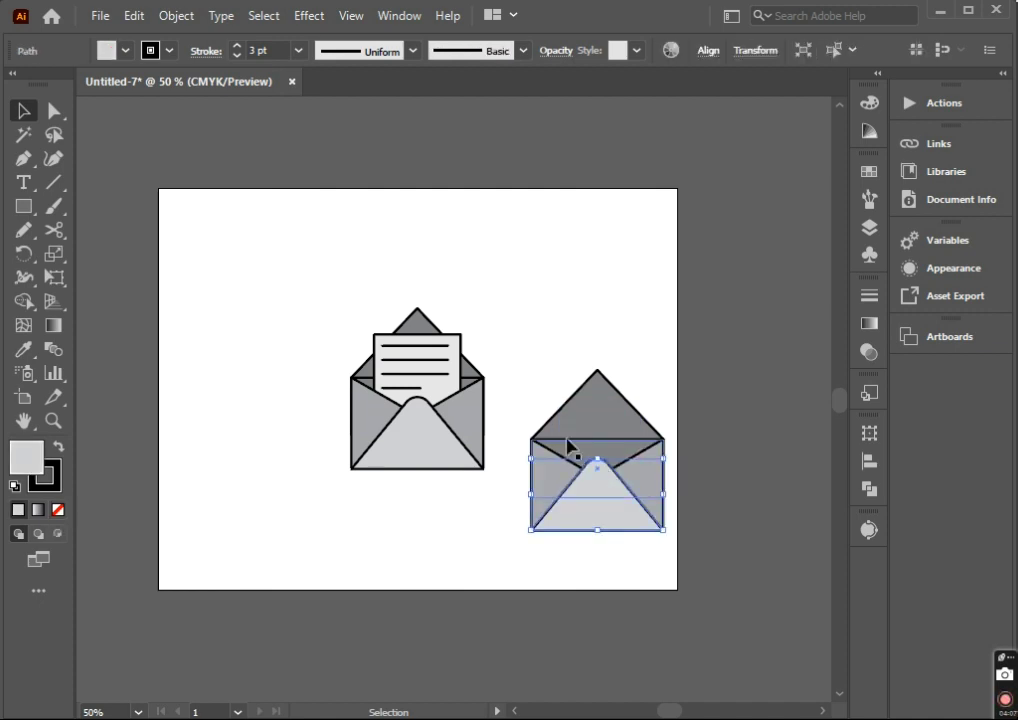
left_click(568, 446, "shift")
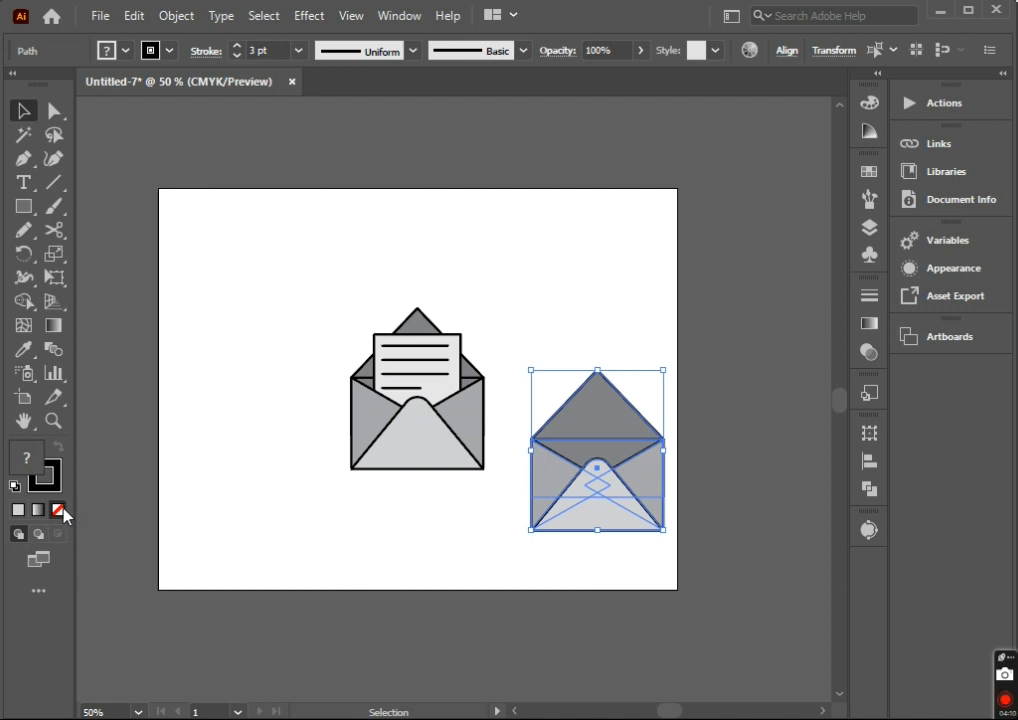
left_click(14, 486)
left_click(60, 455)
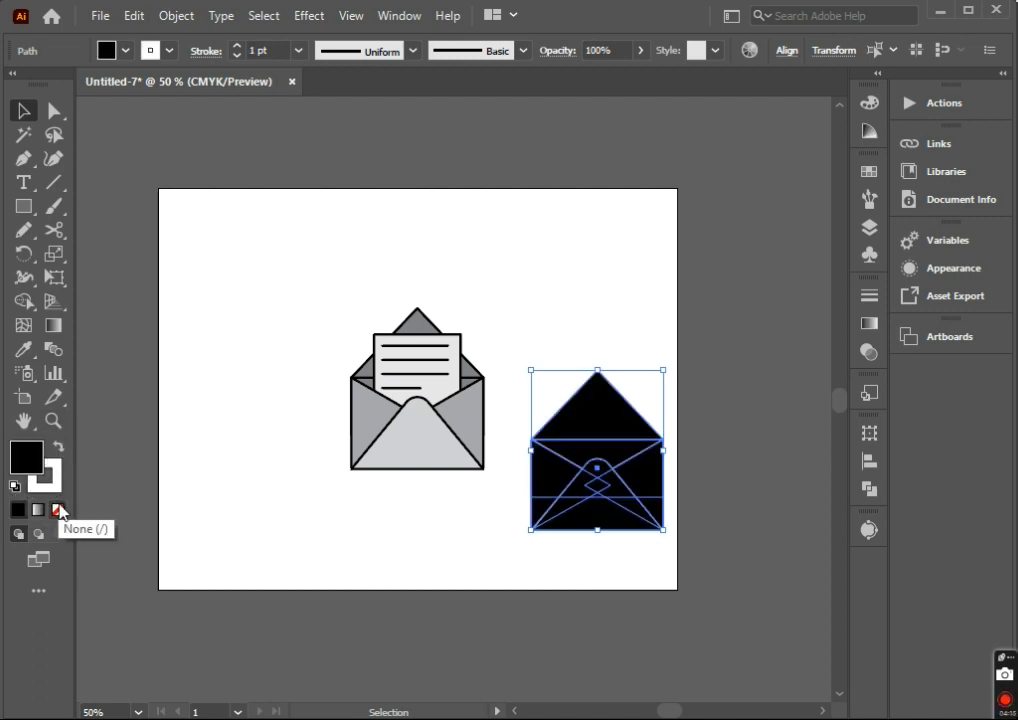
left_click(48, 478)
left_click(58, 509)
Align the black silhouette over the envelope, send it behind, and offset it slightly right.
left_click_drag(596, 465, 447, 425)
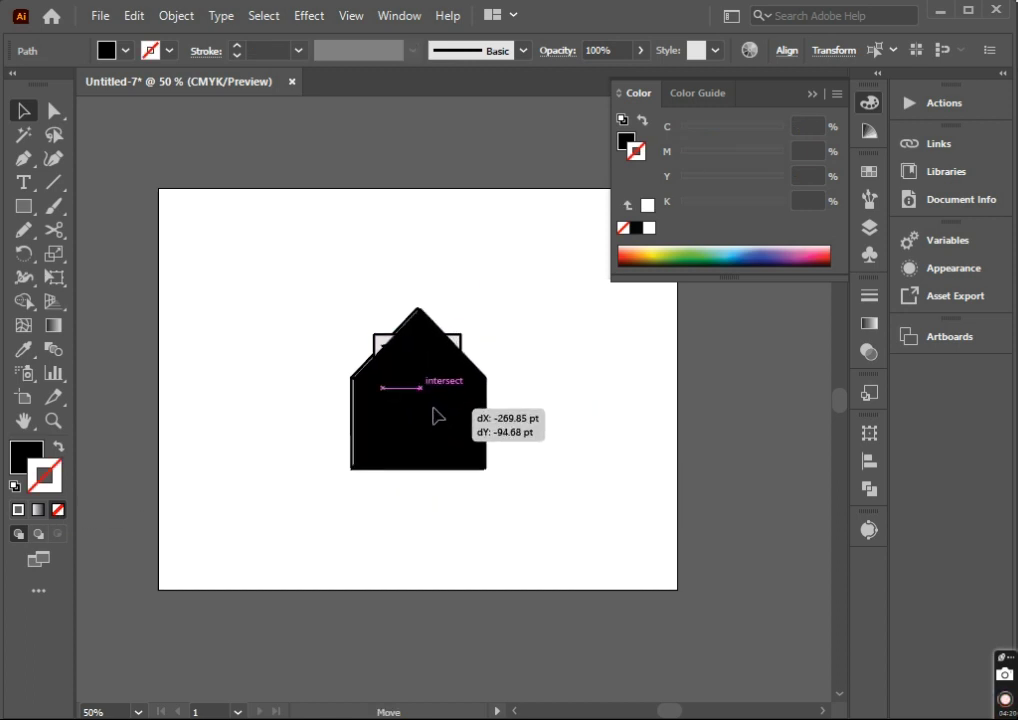
left_click_drag(437, 420, 434, 412)
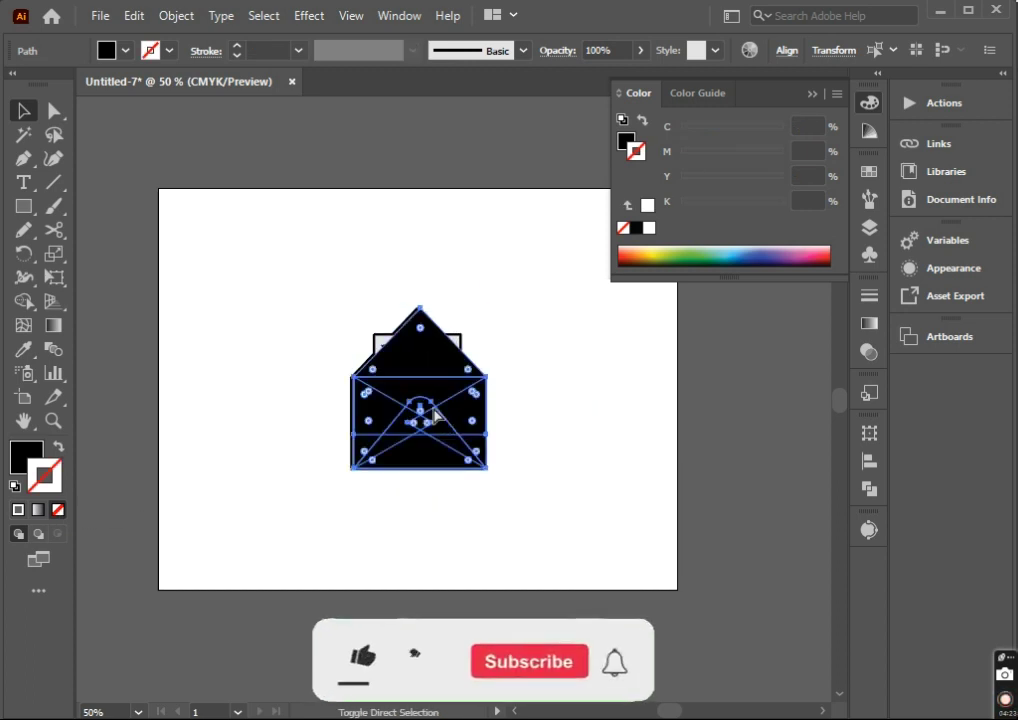
key("ctrl+shift+bracketleft")
scroll(490, 432, "up", 1)
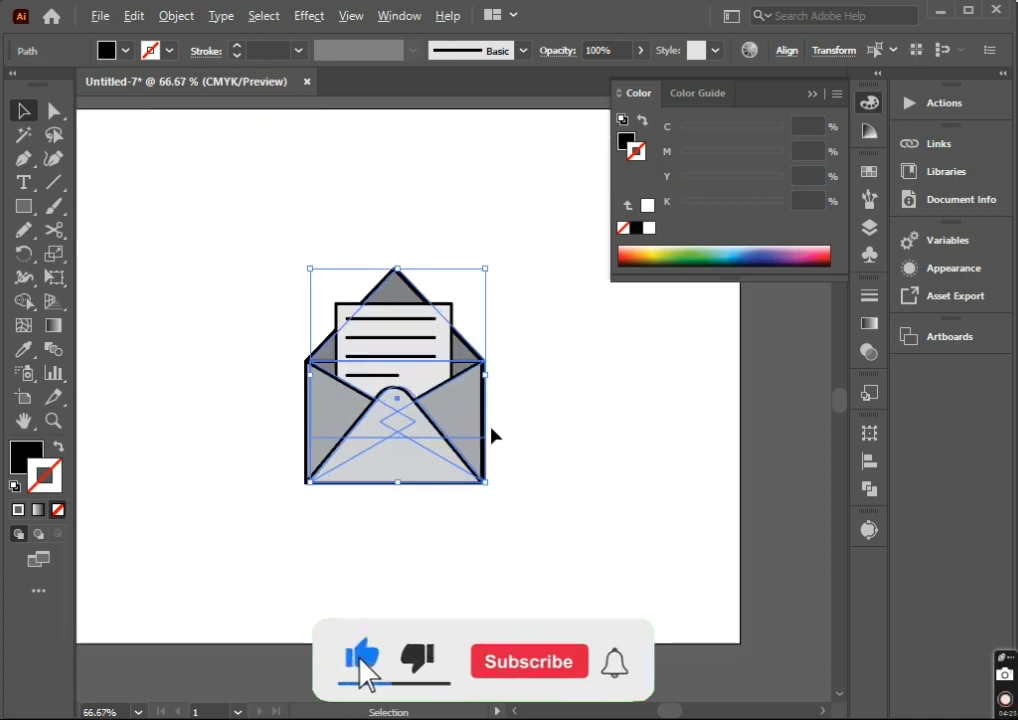
scroll(490, 432, "up", 1)
left_click_drag(485, 432, 494, 432)
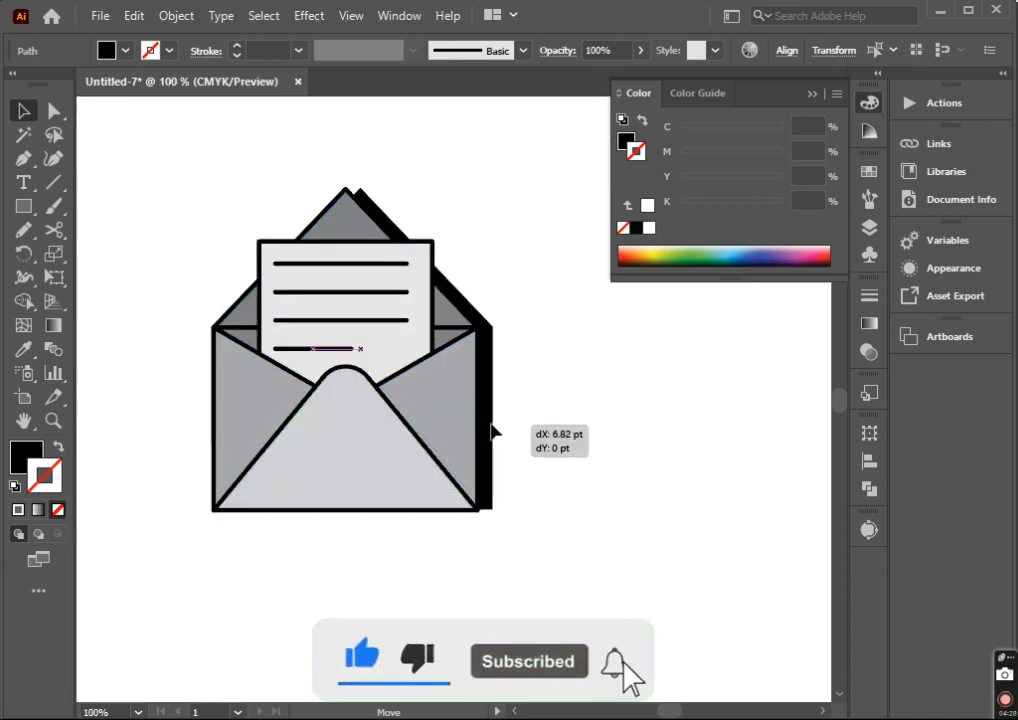
Set the shadow shape's opacity to 50% in the Transparency panel.
left_click(869, 352)
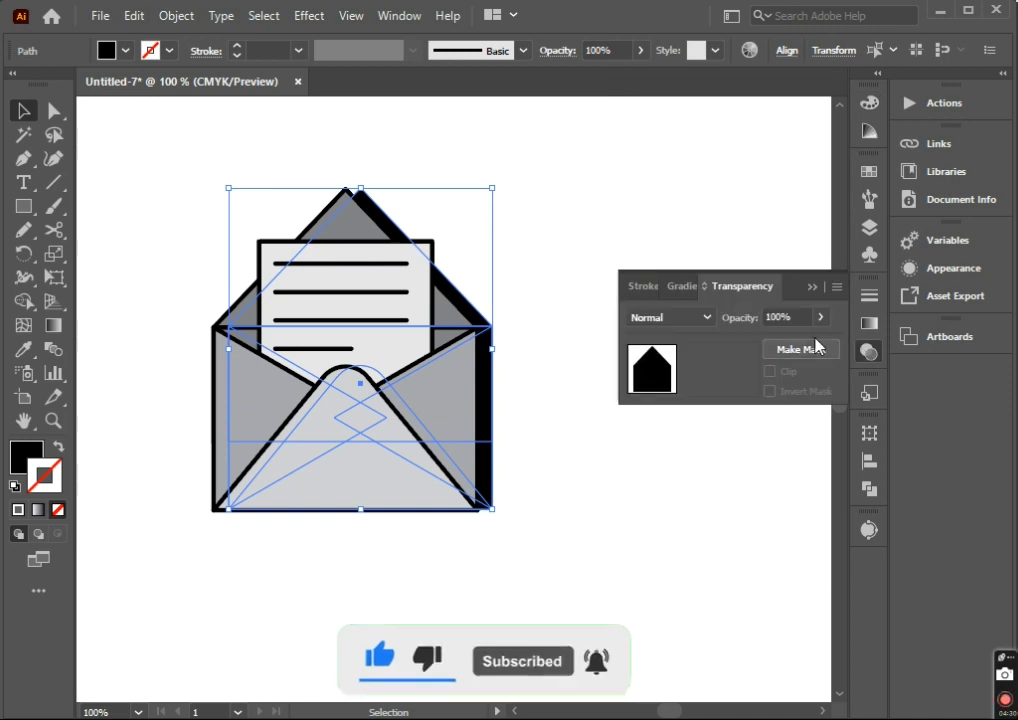
left_click(778, 317)
type("50")
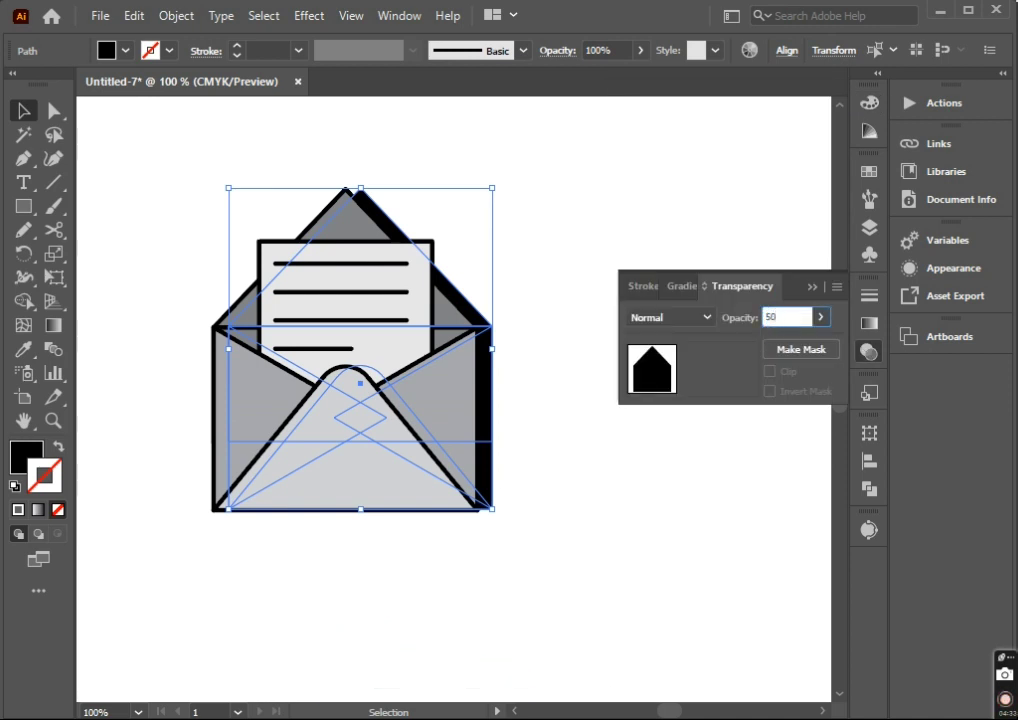
key("Return")
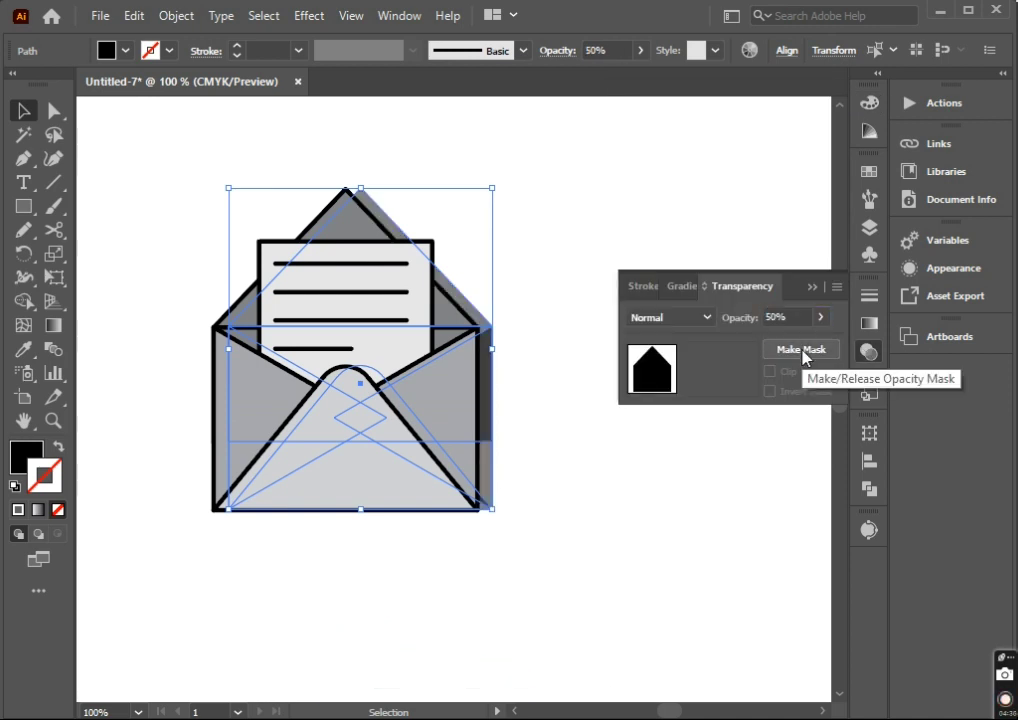
left_click(781, 452)
Try moving the triangular shadow piece right, then undo and leave it in place.
left_click(813, 289)
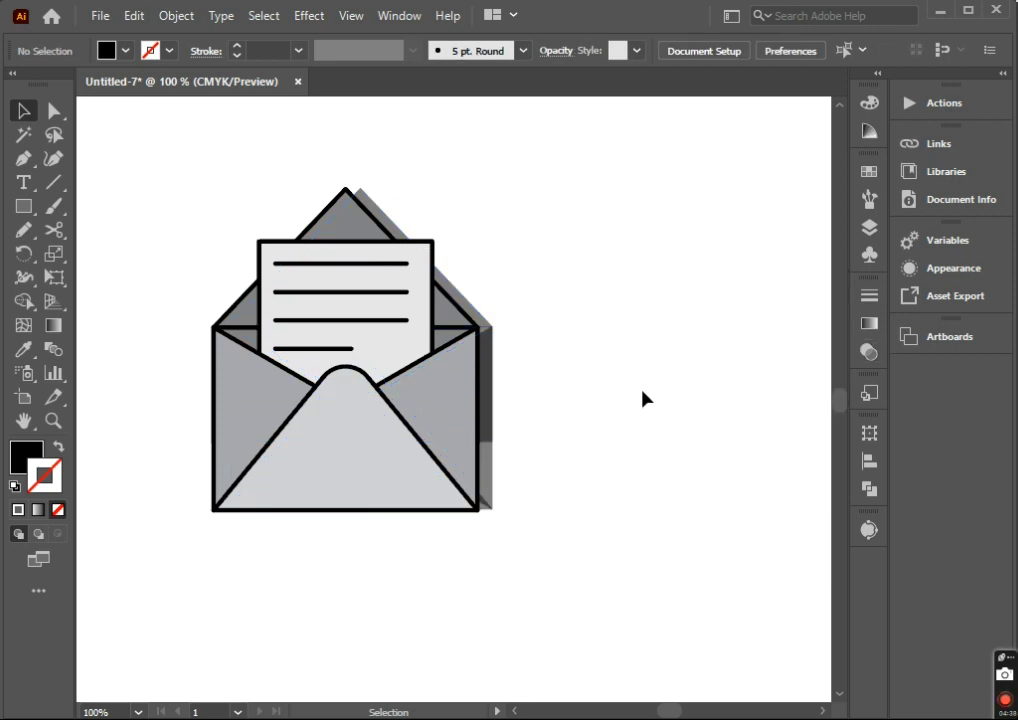
left_click(489, 390)
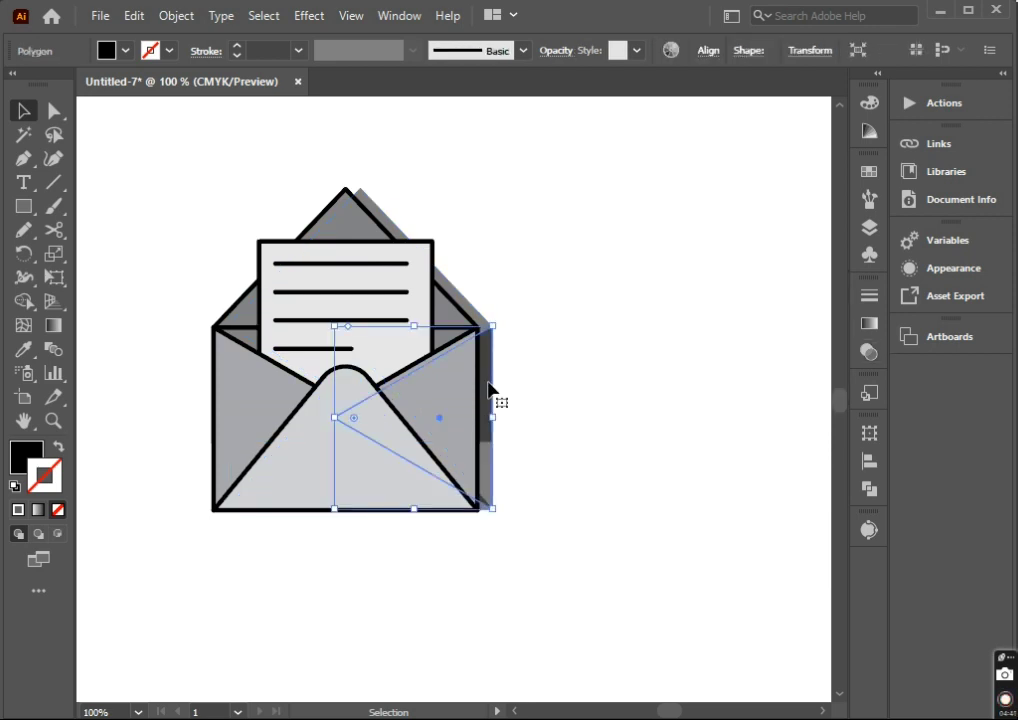
left_click(552, 436)
left_click_drag(482, 398, 600, 405)
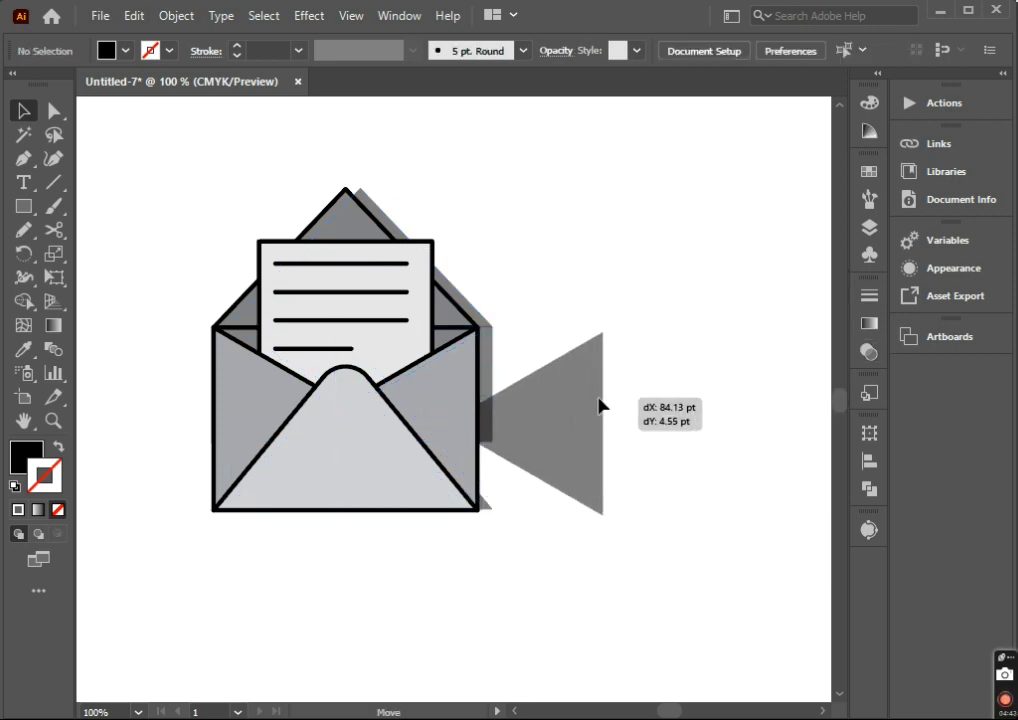
key("ctrl+z")
left_click(525, 461)
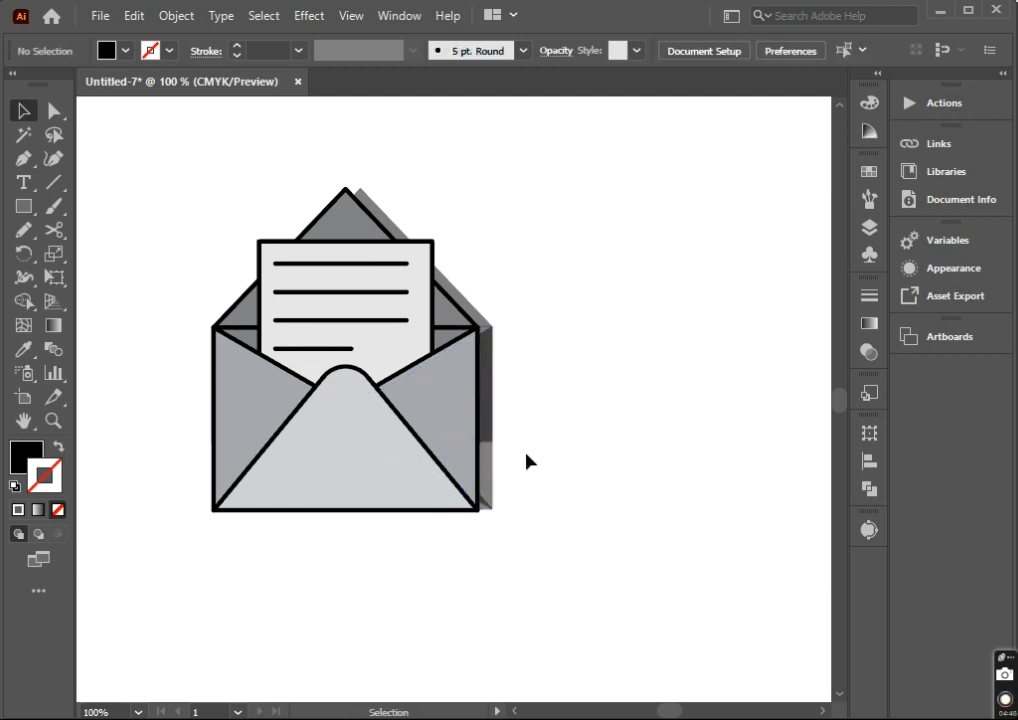
left_click(491, 459)
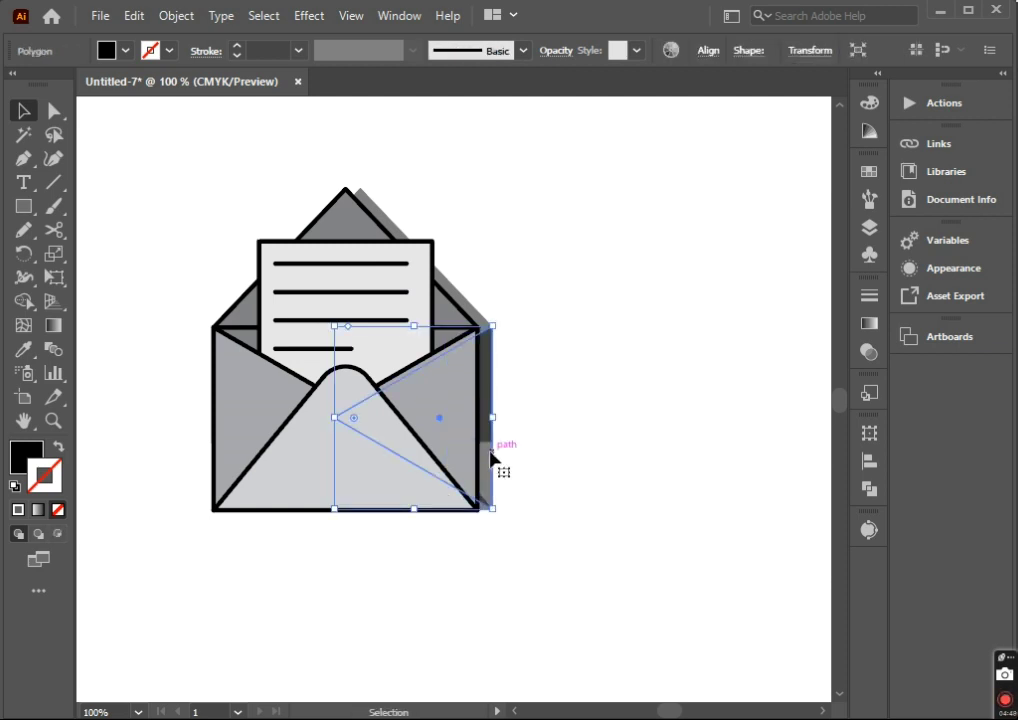
left_click(518, 420)
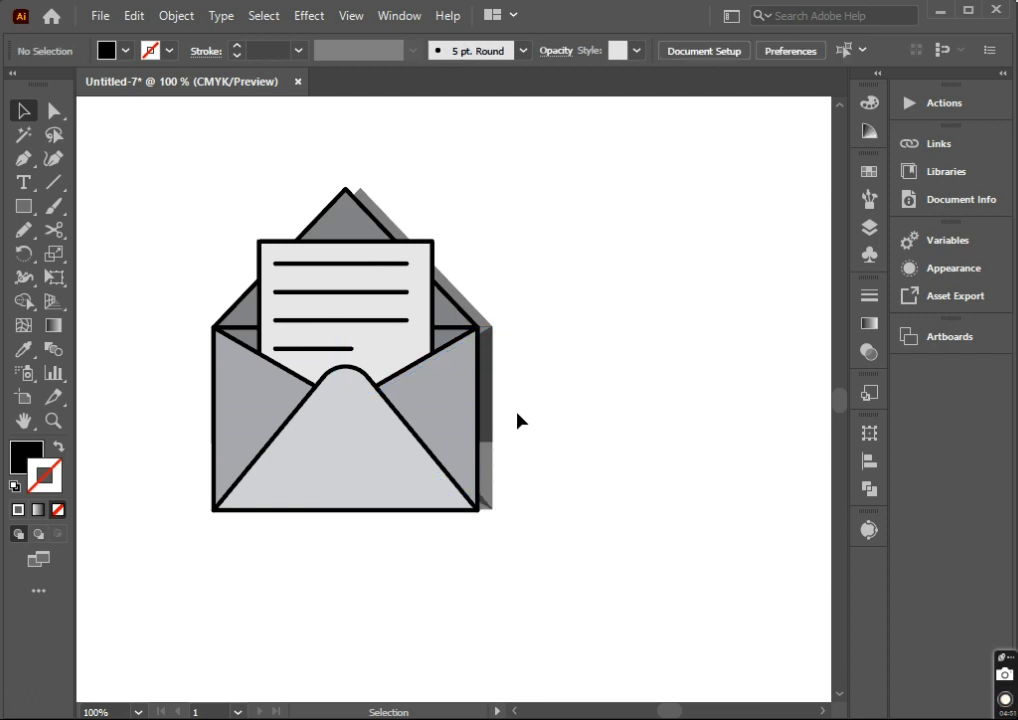
left_click(489, 467)
left_click(488, 440)
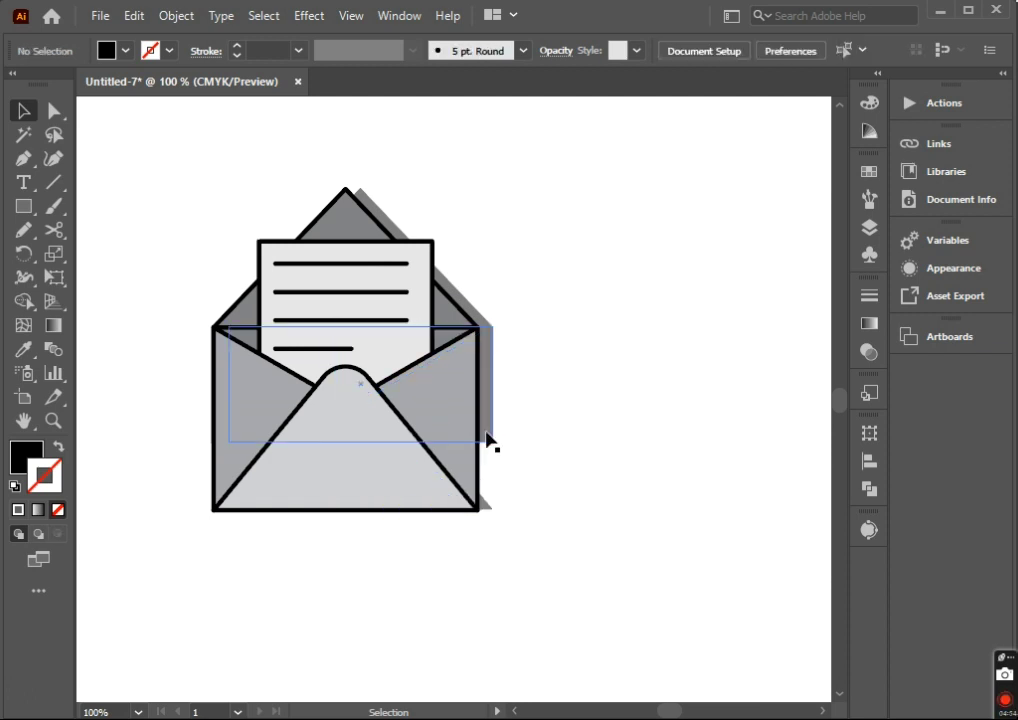
Stretch the rectangular shadow strip down to the envelope's bottom edge.
left_click(432, 440)
left_click_drag(364, 440, 370, 509)
left_click(484, 522)
left_click(486, 518)
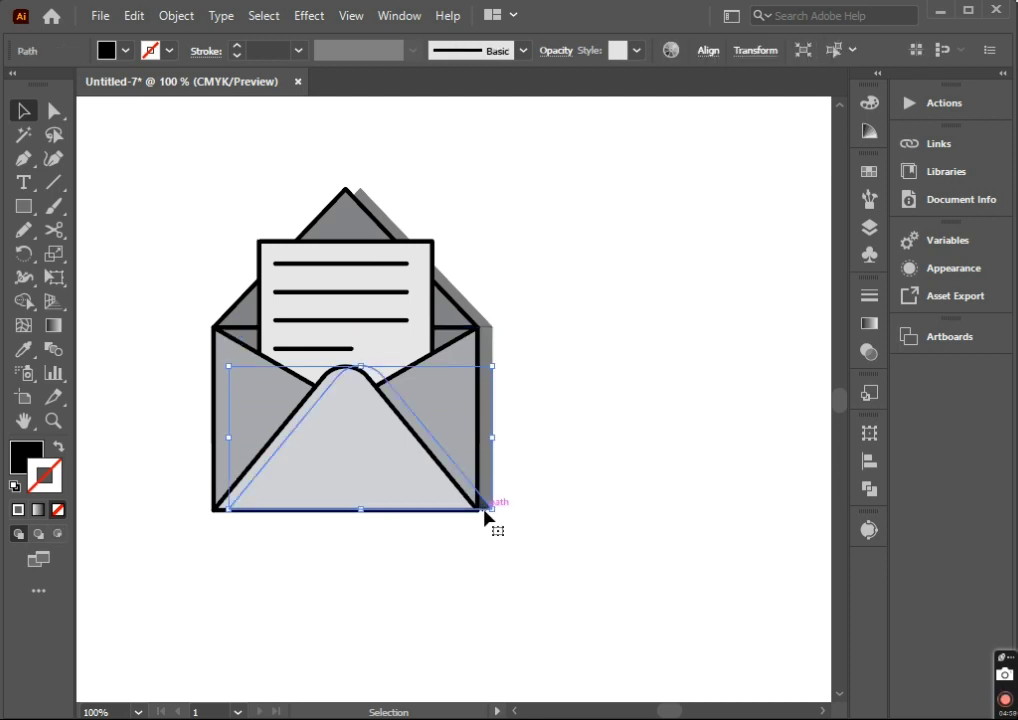
left_click(487, 519)
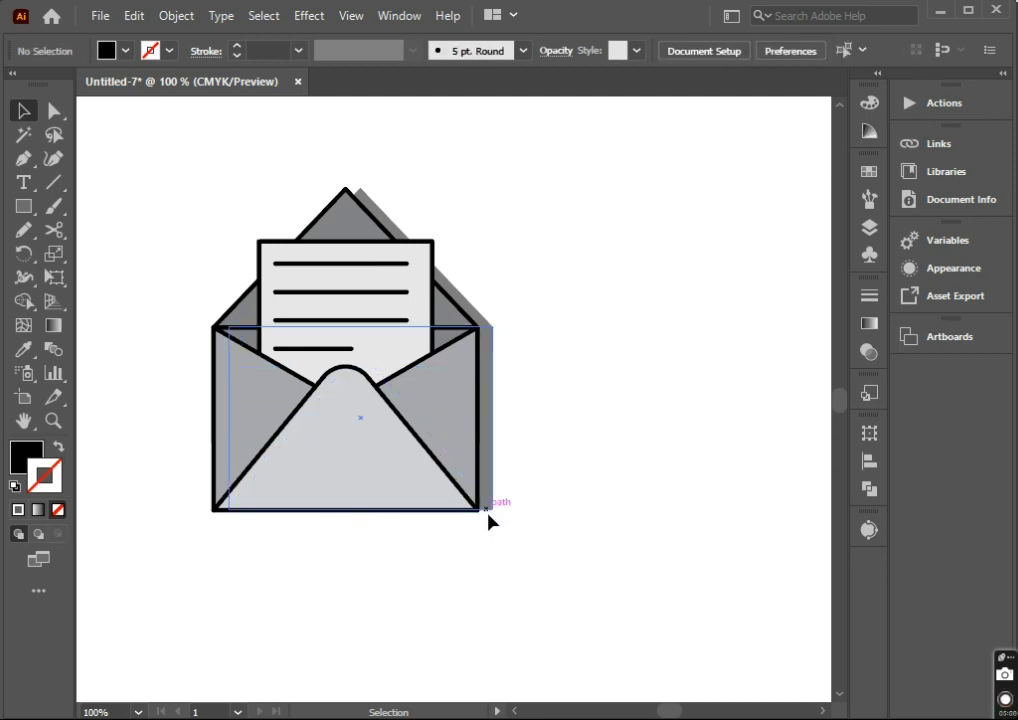
Pull the shadow's right edge slightly inward to narrow it.
left_click(489, 345)
scroll(489, 345, "up", 1, "alt")
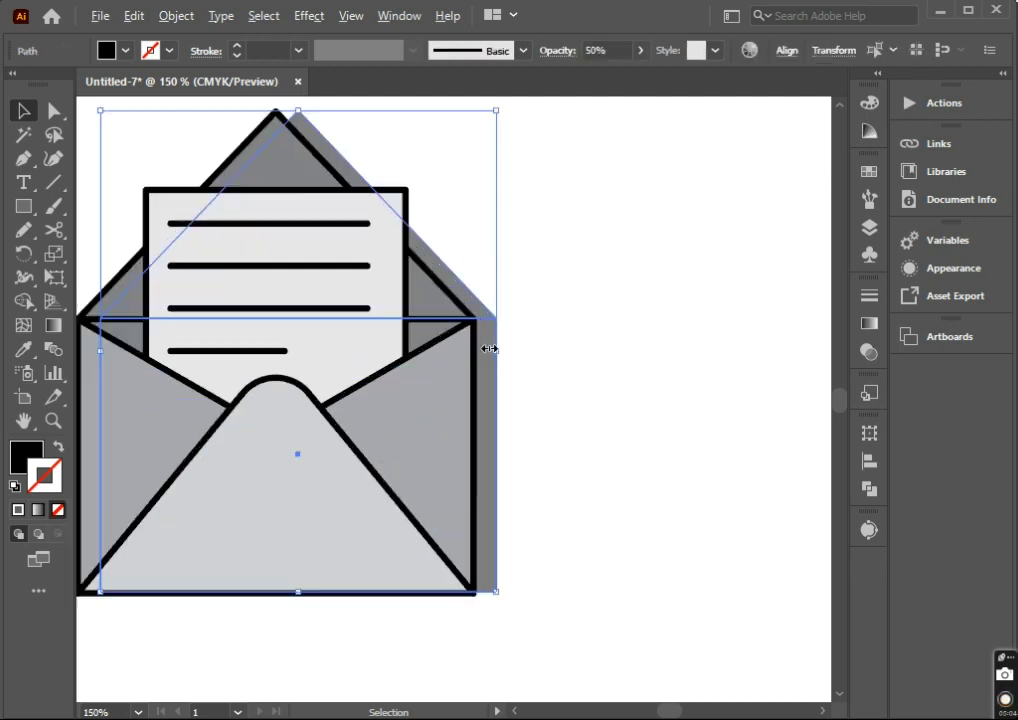
scroll(497, 352, "up", 1, "alt")
left_click_drag(499, 357, 482, 358)
left_click(504, 363)
scroll(504, 363, "down", 2, "alt")
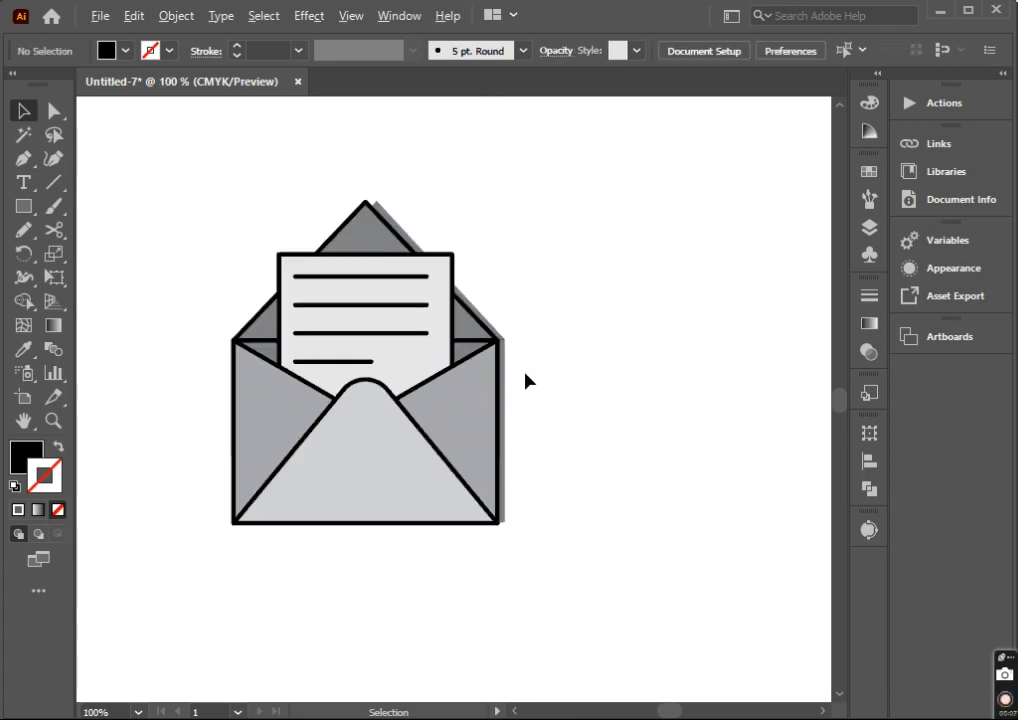
scroll(565, 390, "down", 1, "alt")
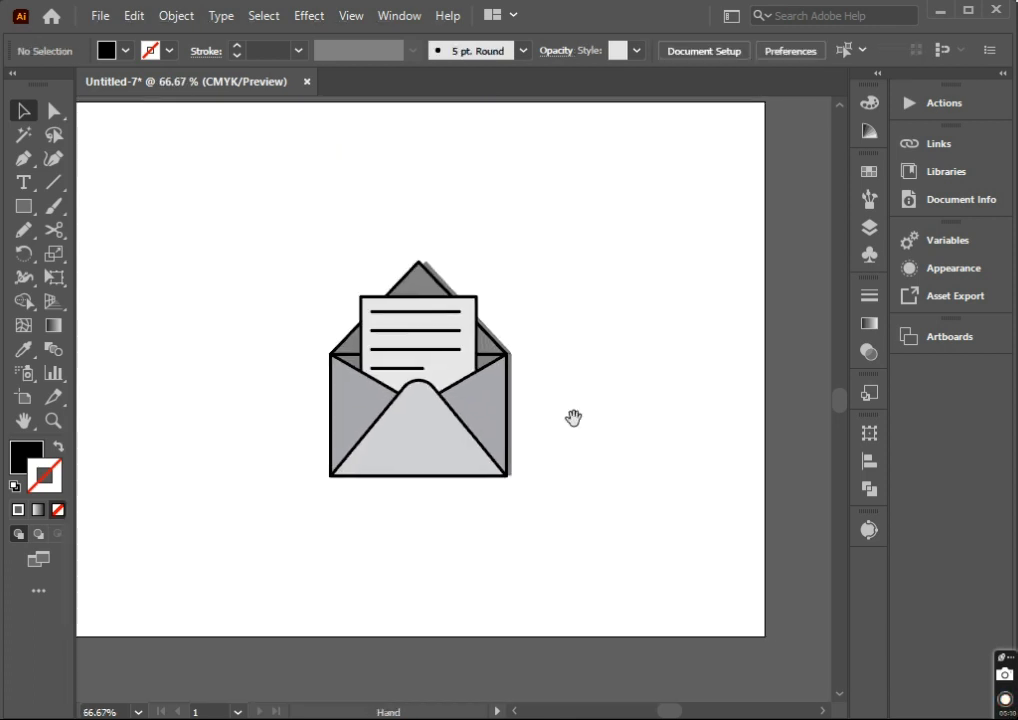
Draw a large rounded square over the envelope with the Rounded Rectangle tool and fill it blue.
left_click(23, 206)
left_click(95, 230)
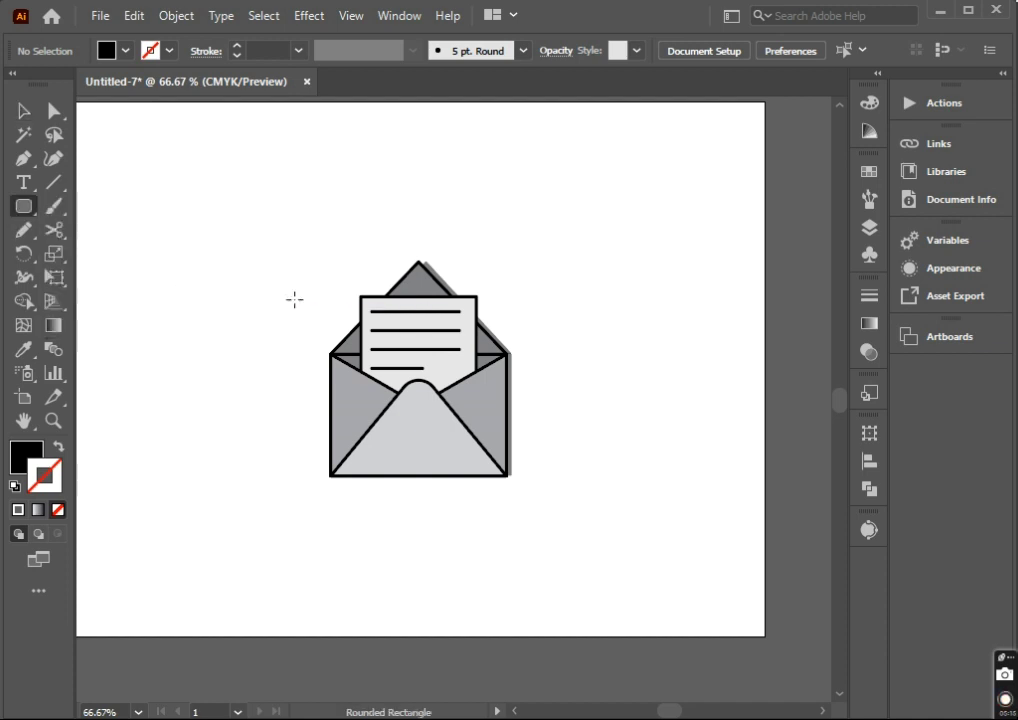
mouse_move(289, 243)
left_mouse_down()
mouse_move(412, 422)
mouse_move(540, 499)
left_mouse_up()
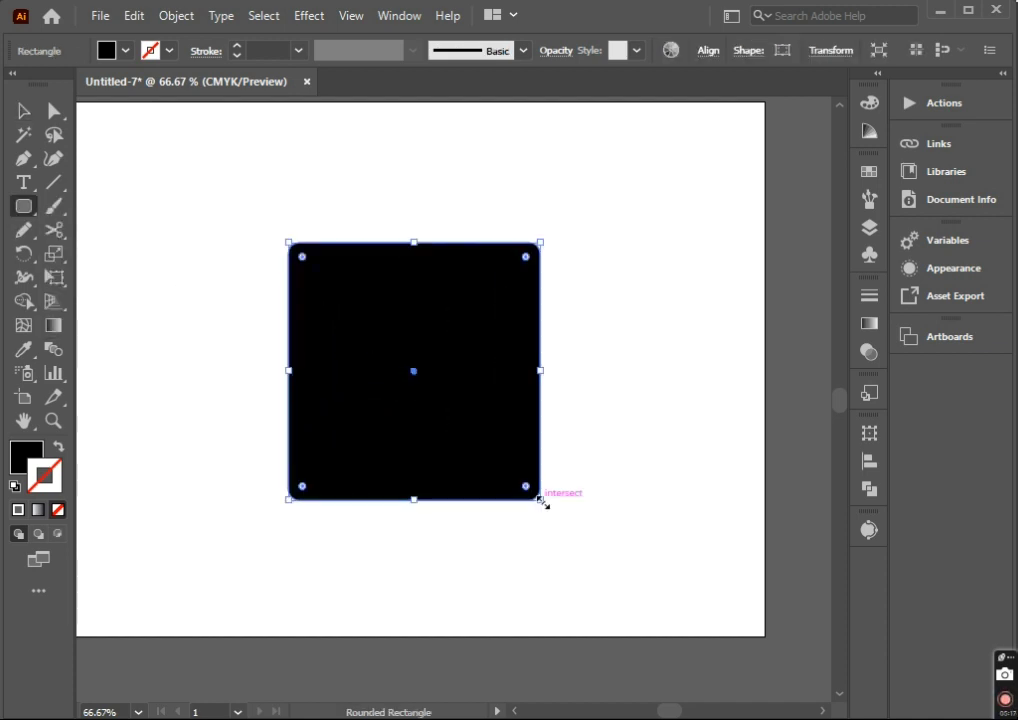
left_click(125, 50)
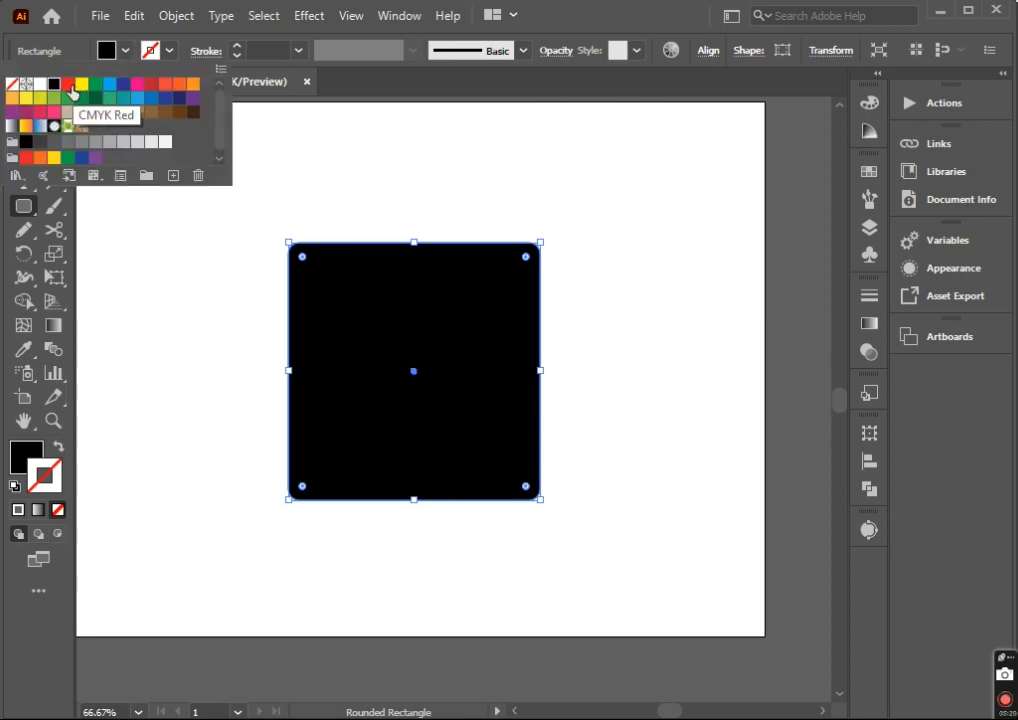
left_click(108, 85)
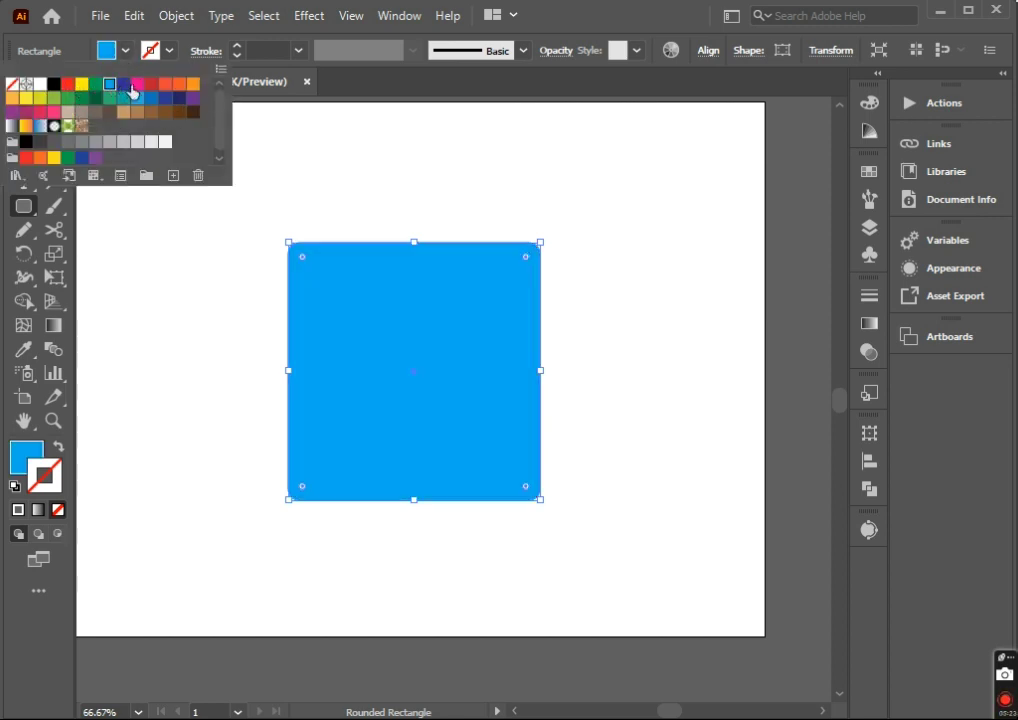
Send the blue rounded square behind the envelope via Arrange.
key("Escape")
left_click(23, 110)
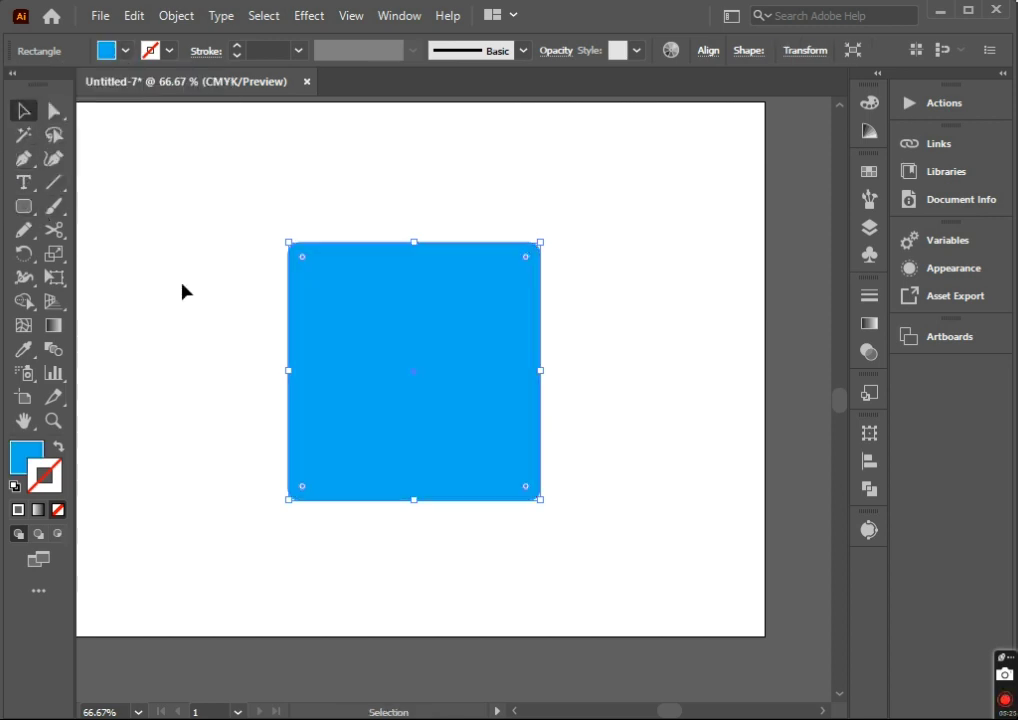
right_click(342, 360)
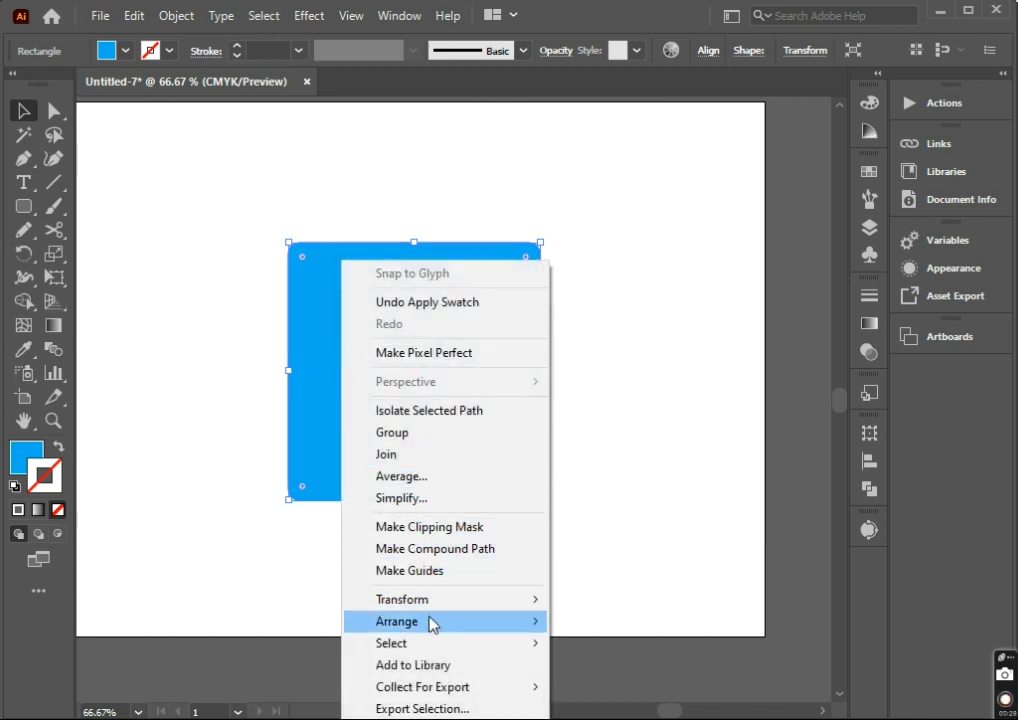
mouse_move(440, 621)
left_click(577, 665)
Enlarge the blue square and drag its corner widgets to round the corners more.
left_click(582, 559)
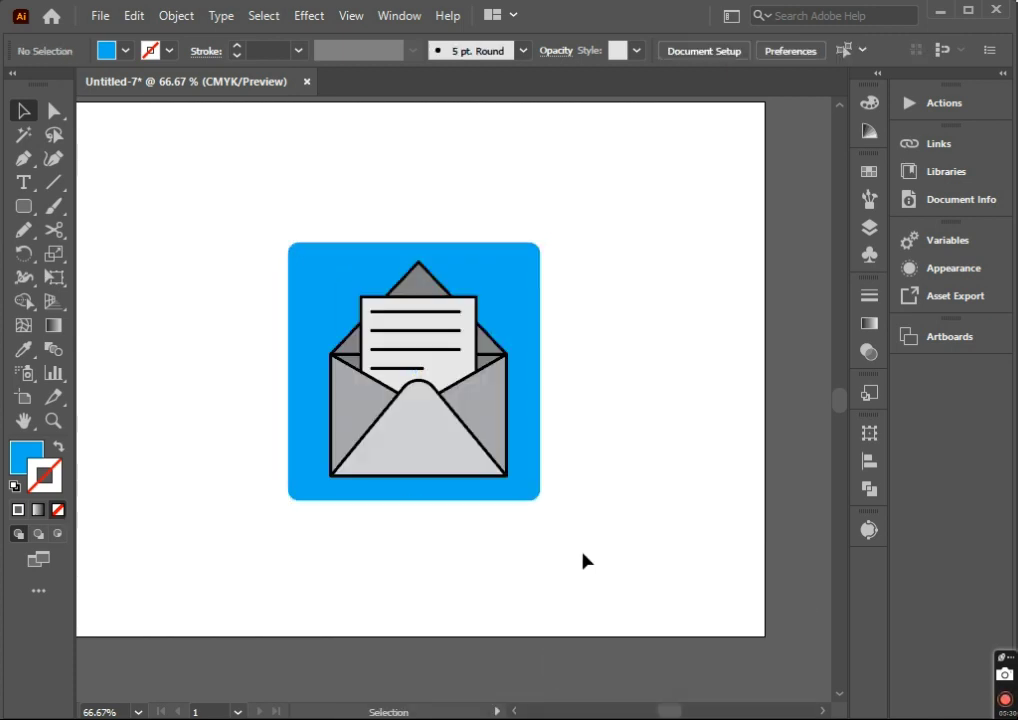
left_click(534, 435)
left_click_drag(544, 370, 557, 371)
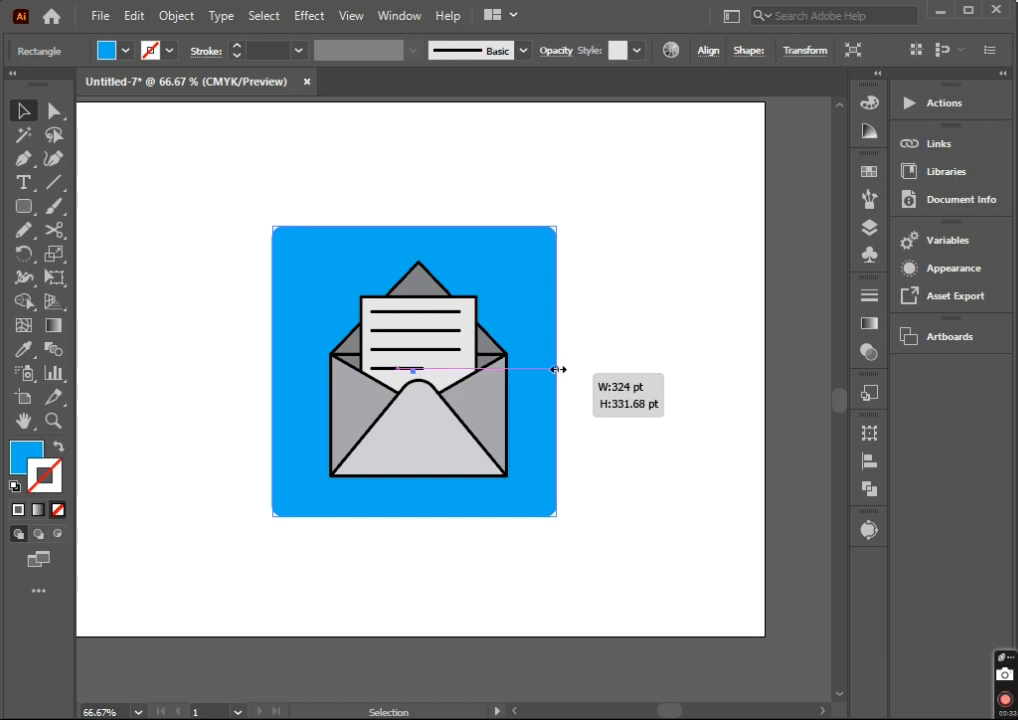
left_click_drag(298, 241, 290, 246)
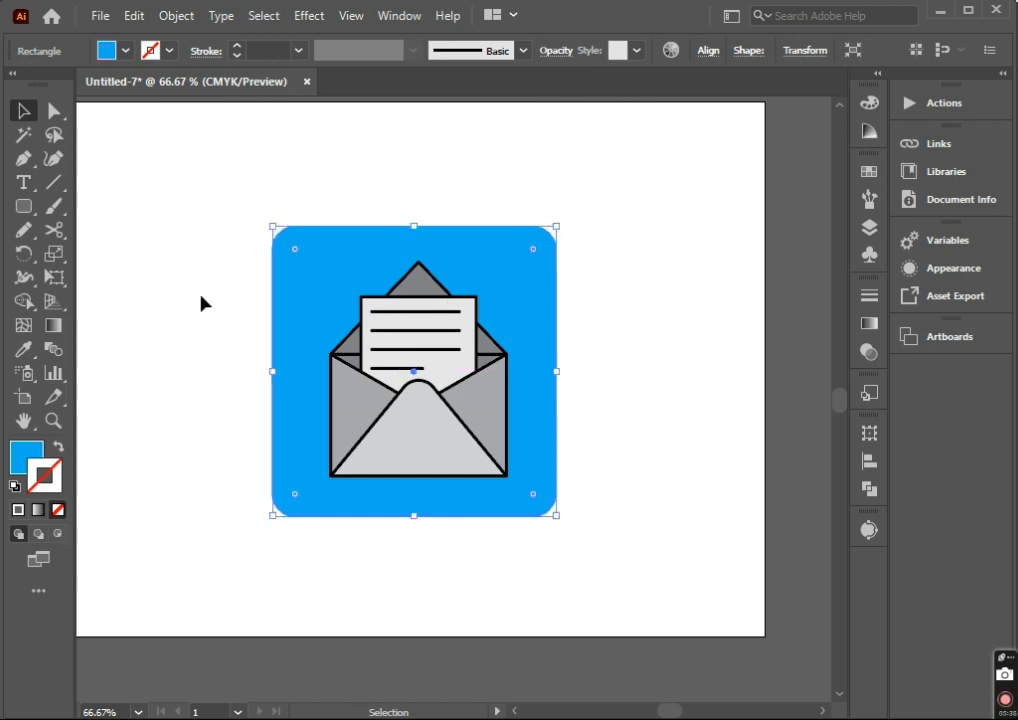
Select only the envelope pieces and group them together.
left_click_drag(216, 273, 516, 402)
left_click(532, 411, "shift")
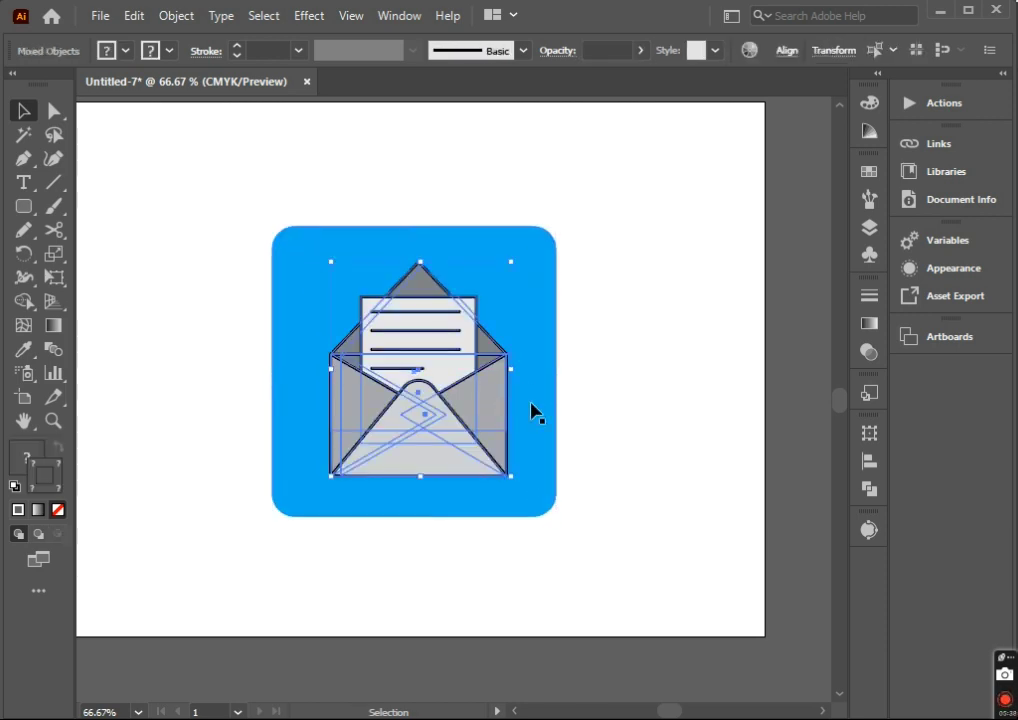
right_click(445, 382)
left_click(509, 534)
left_click(613, 350)
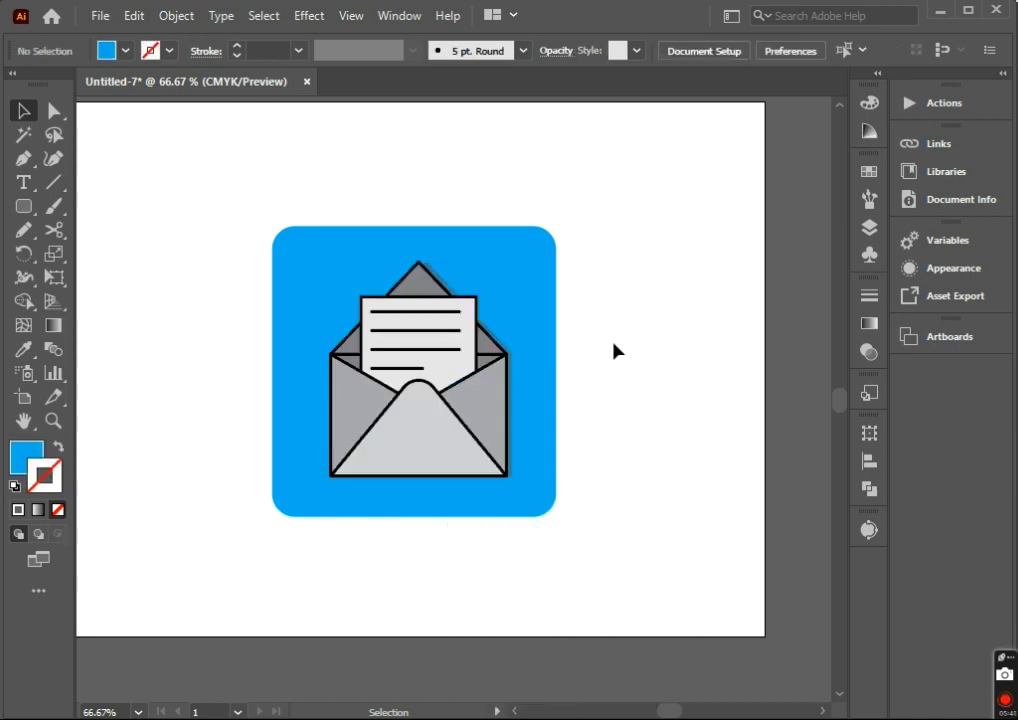
Centre the envelope horizontally and vertically on the blue background, then select the finished icon.
left_click_drag(613, 350, 504, 445)
left_click(867, 464)
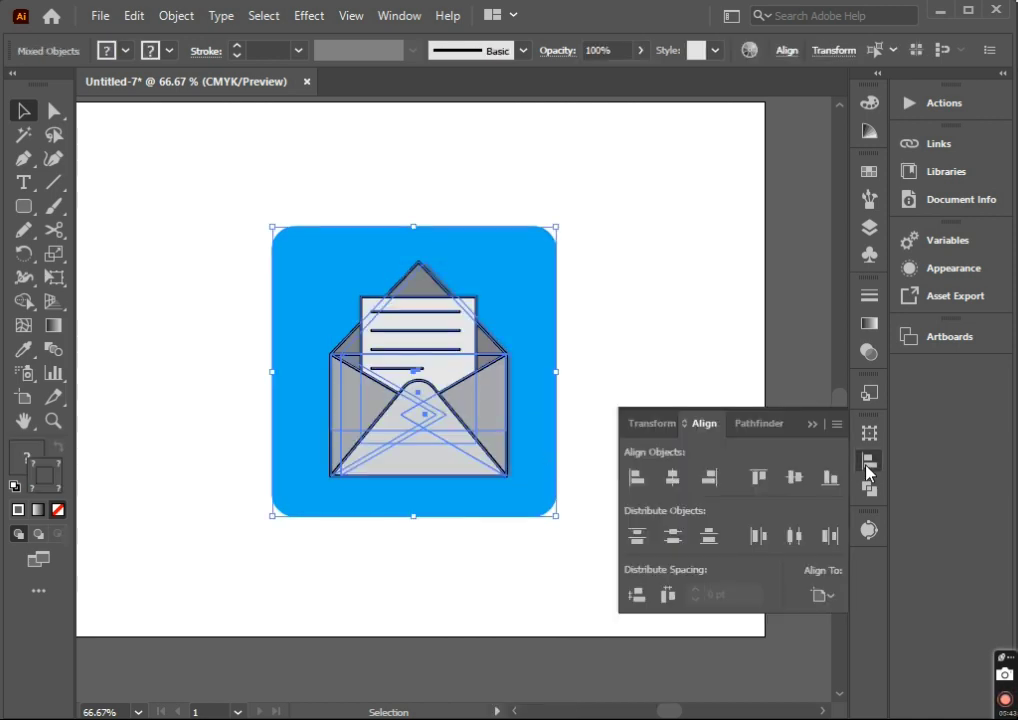
left_click(672, 477)
left_click(794, 477)
left_click(623, 482)
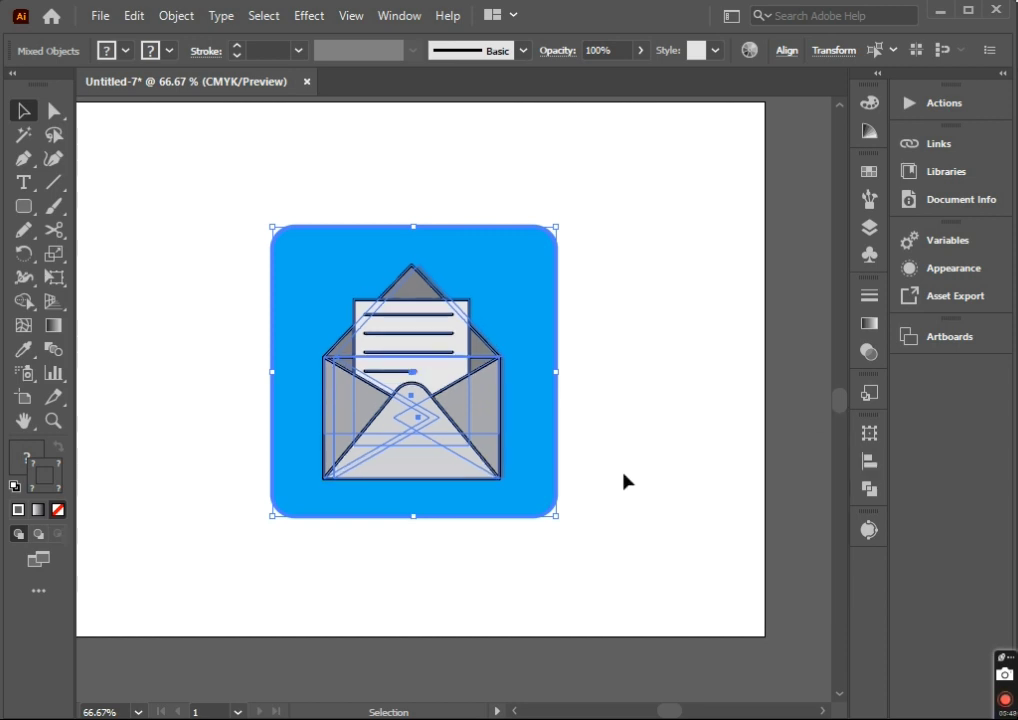
left_click(623, 482)
key("ctrl+minus")
key("ctrl+minus")
left_click_drag(384, 316, 613, 532)
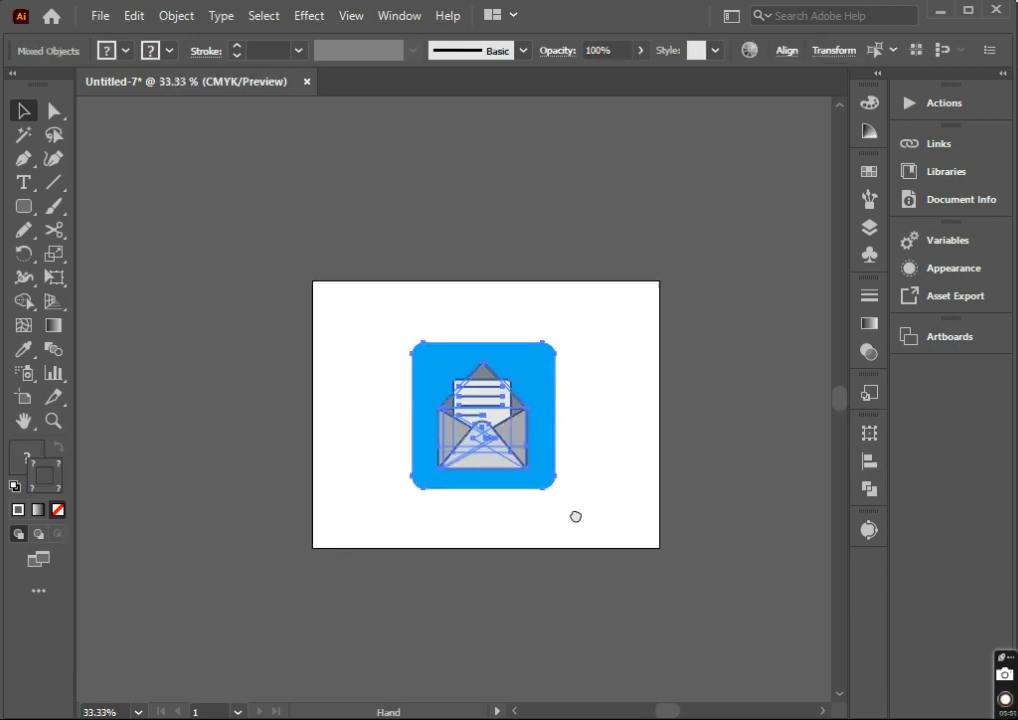